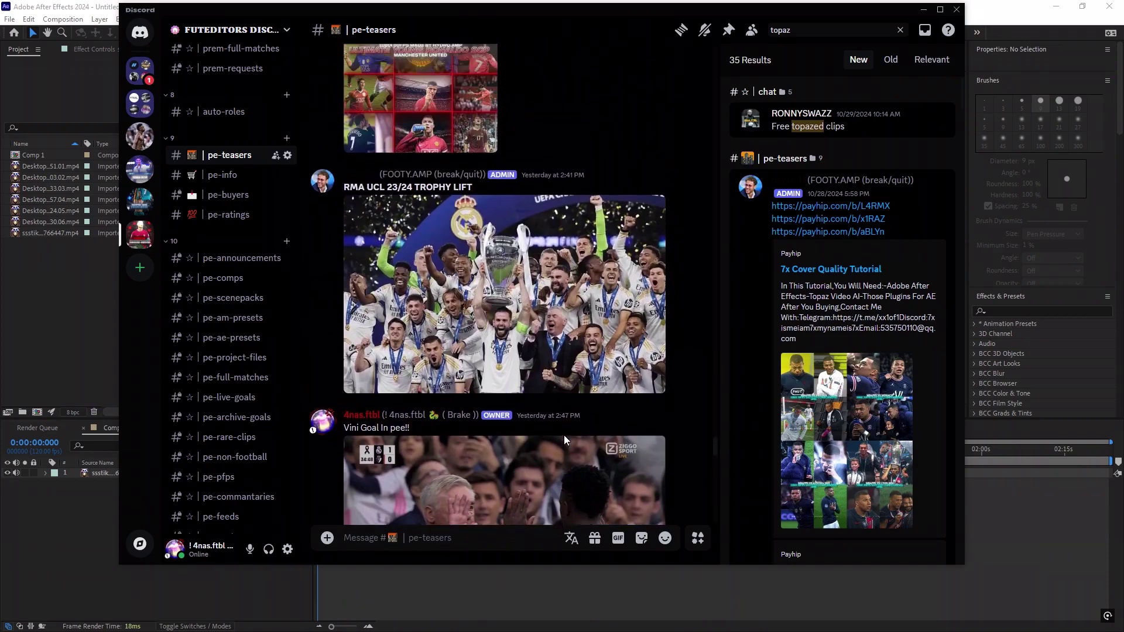
Browse the pe-teasers channel for upscaled Vinicius clips
scroll(564, 434, up, 15)
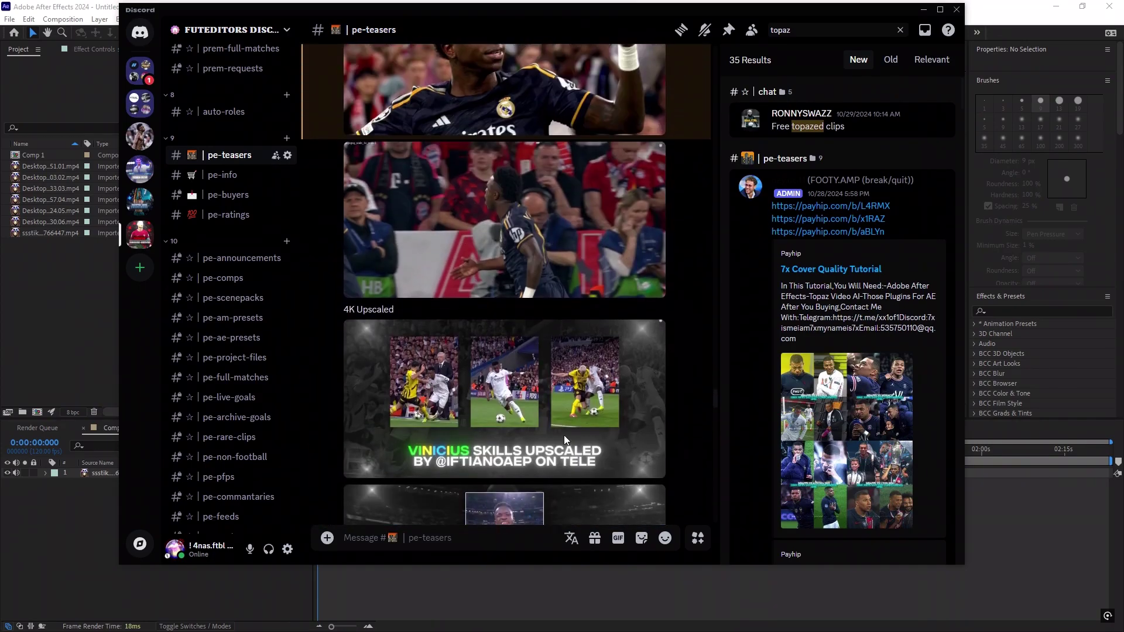
scroll(564, 434, up, 5)
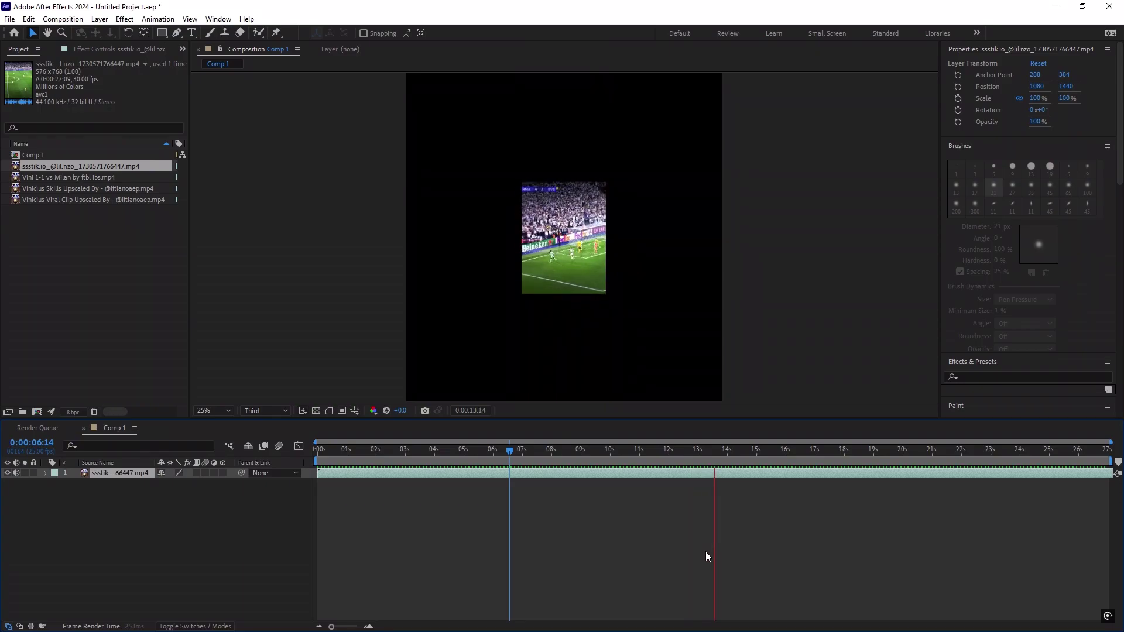
Add layer markers on the music's beats while playing the reference clip, from about 0:00:14 to 0:00:25
key(KP_Multiply)
key(KP_Multiply)
key(KP_Multiply)
key(KP_Multiply)
key(KP_Multiply)
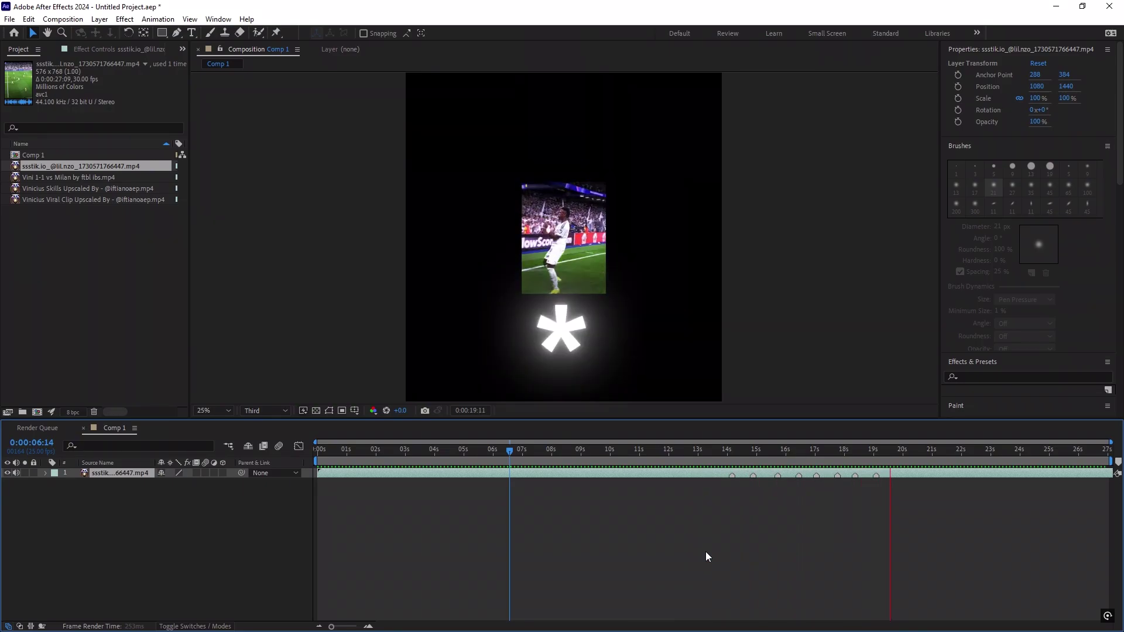
key(KP_Multiply)
key(KP_Multiply)
key(KP_Multiply)
key(KP_Multiply)
key(KP_Multiply)
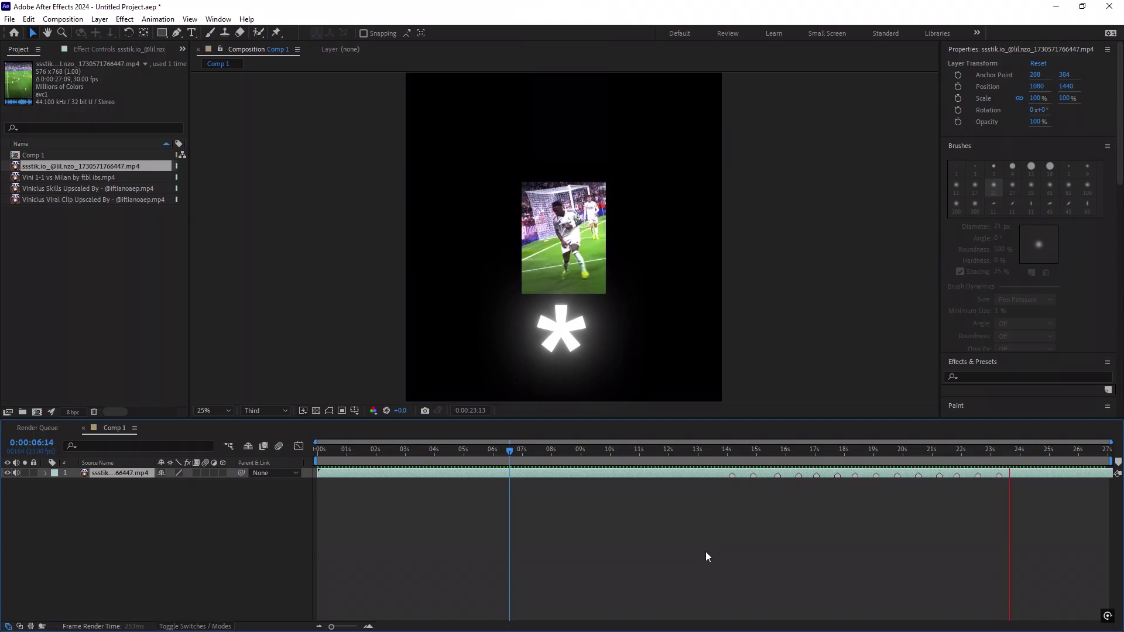
drag(842, 450, 724, 450)
click(661, 521)
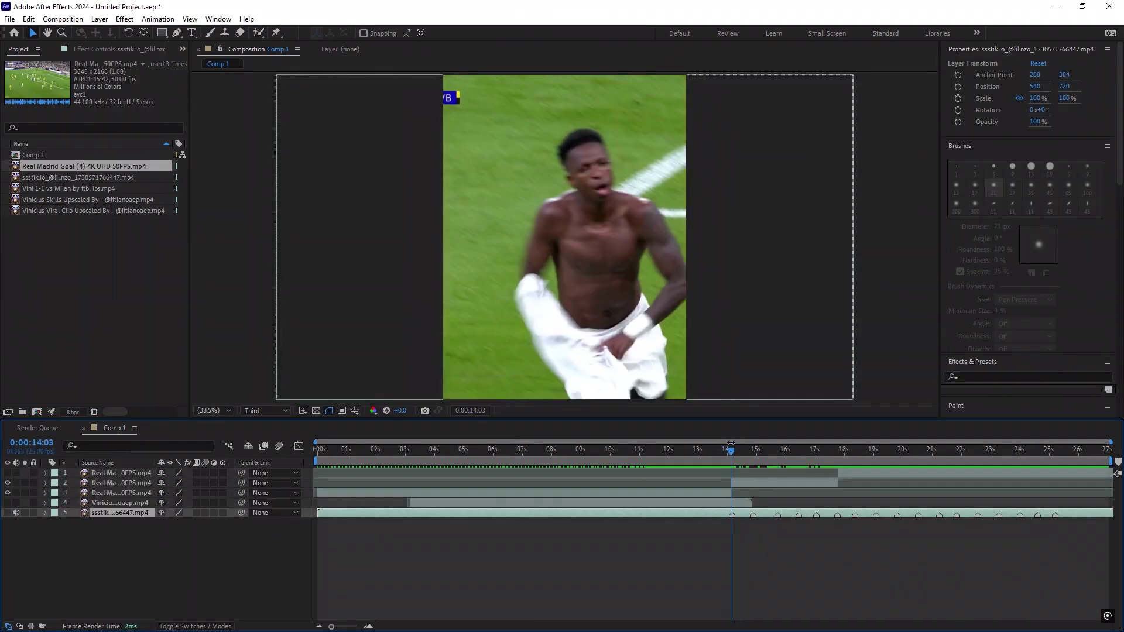
click(750, 484)
scroll(984, 332, down, 10)
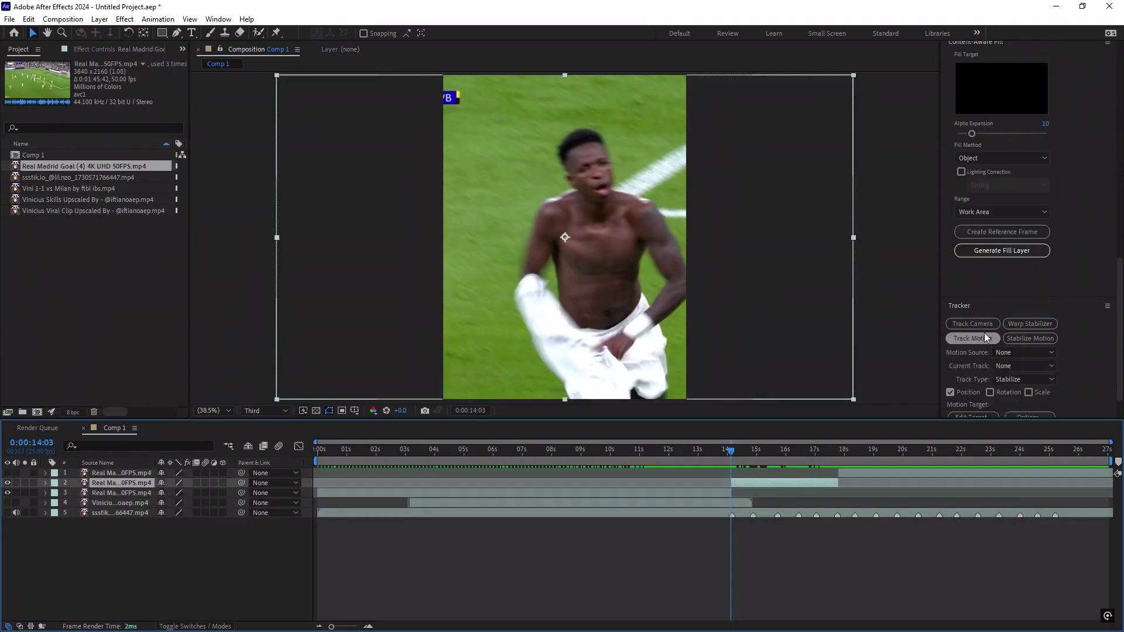
click(1024, 339)
click(762, 450)
key(ctrl+z)
key(ctrl+z)
key(ctrl+z)
click(248, 50)
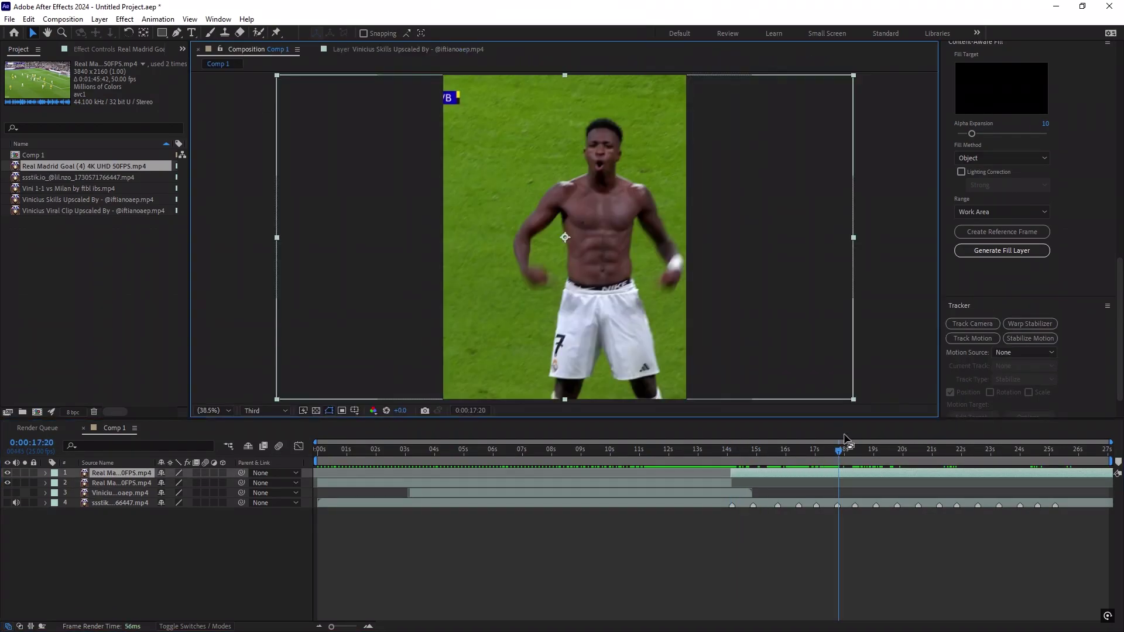
Split the goal clip at 0:00:17:20 and start Stabilize Motion on the segment beginning at 0:00:14:03
key(ctrl+shift+d)
click(779, 452)
click(782, 483)
click(1038, 340)
scroll(567, 216, up, 3)
click(728, 453)
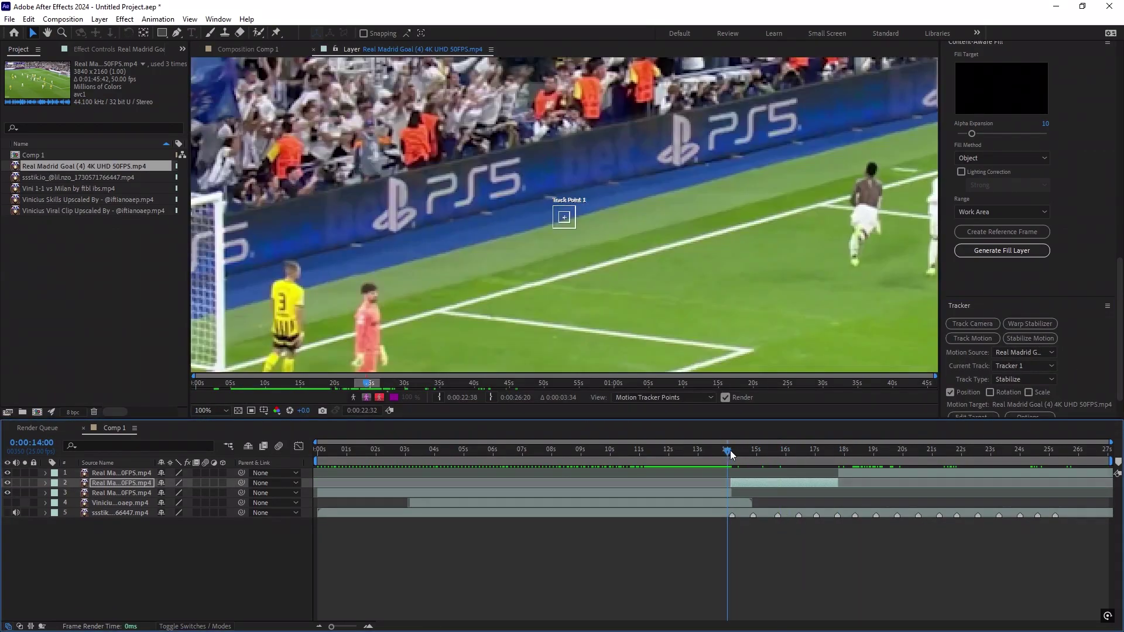
drag(727, 452, 731, 451)
Place Track Point 1 on the player's face, sizing the feature box to the face and the search box around the head
drag(630, 239, 576, 361)
drag(511, 339, 639, 100)
scroll(672, 205, down, 1)
drag(653, 165, 642, 304)
scroll(595, 215, up, 2)
mouse_move(581, 233)
mouse_down()
mouse_move(596, 258)
mouse_move(586, 239)
mouse_up()
drag(458, 96, 445, 86)
drag(602, 264, 636, 309)
drag(599, 278, 611, 297)
drag(584, 240, 611, 269)
click(838, 584)
scroll(1032, 412, down, 2)
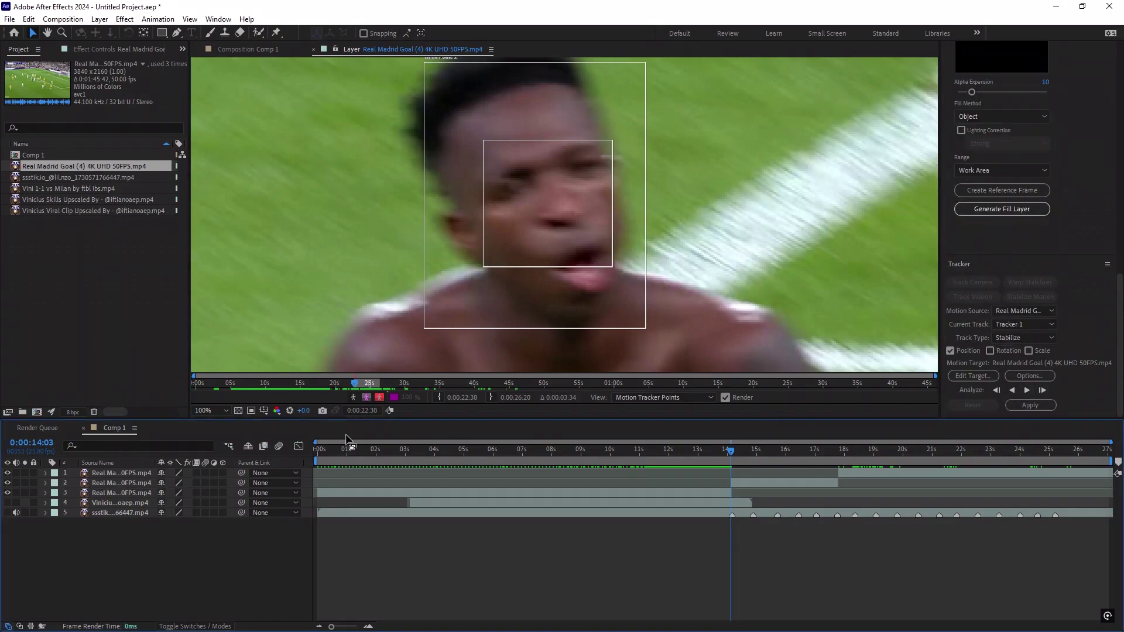
click(211, 410)
click(211, 422)
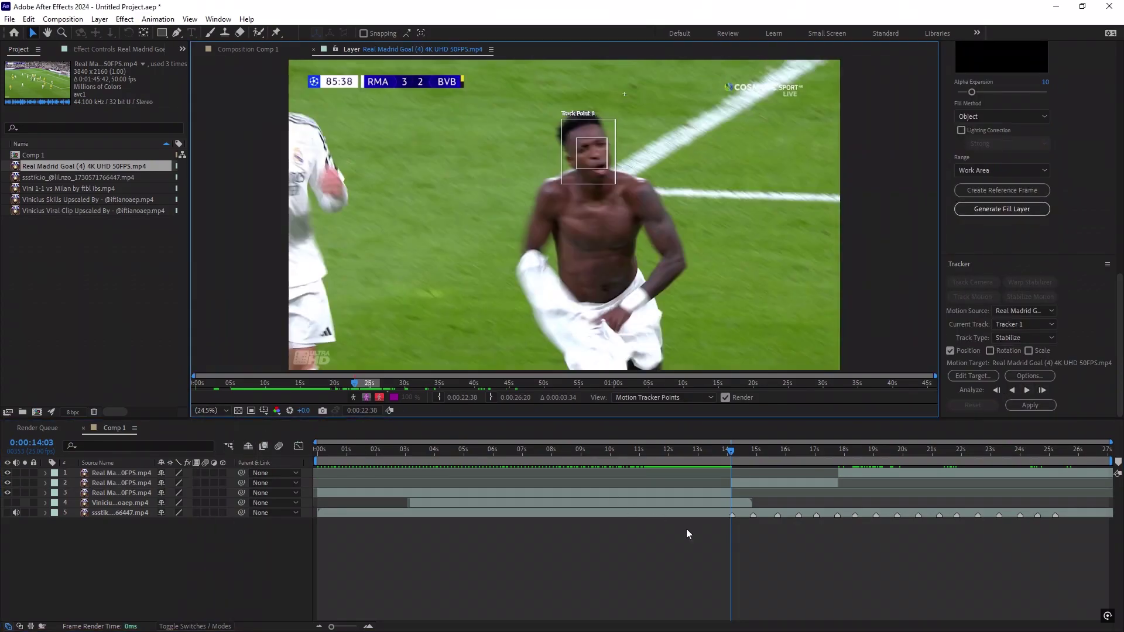
Analyze the face track through the segment, apply the position stabilization, and preview it in Comp 1 from 0:00:13:22
click(1044, 388)
click(944, 570)
click(724, 450)
click(265, 410)
click(257, 465)
key(space)
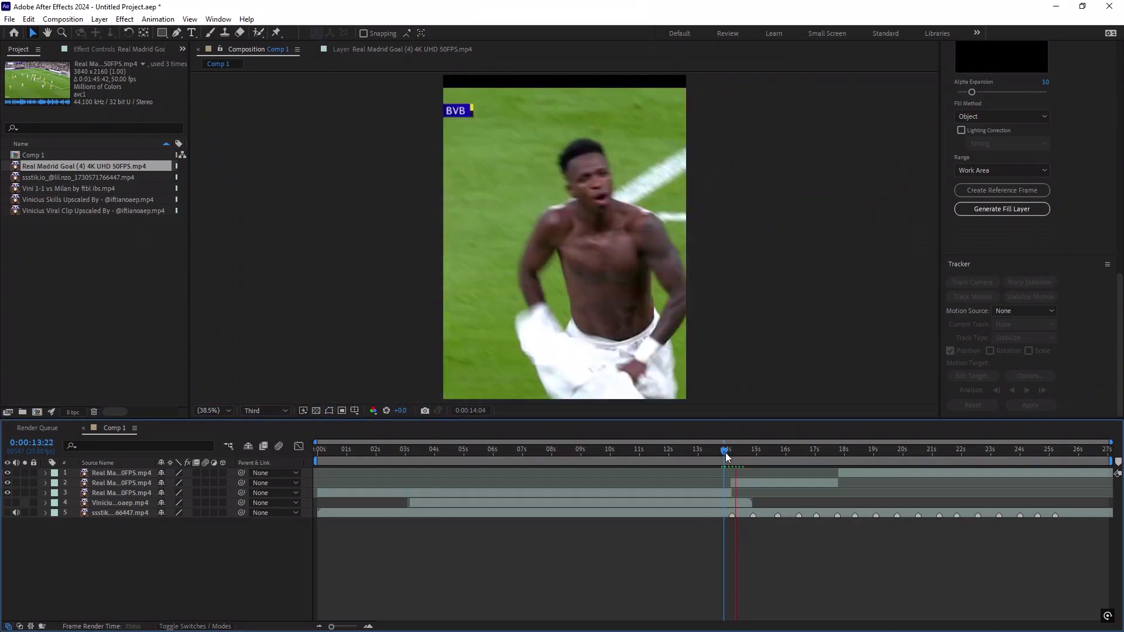
key(space)
key(space)
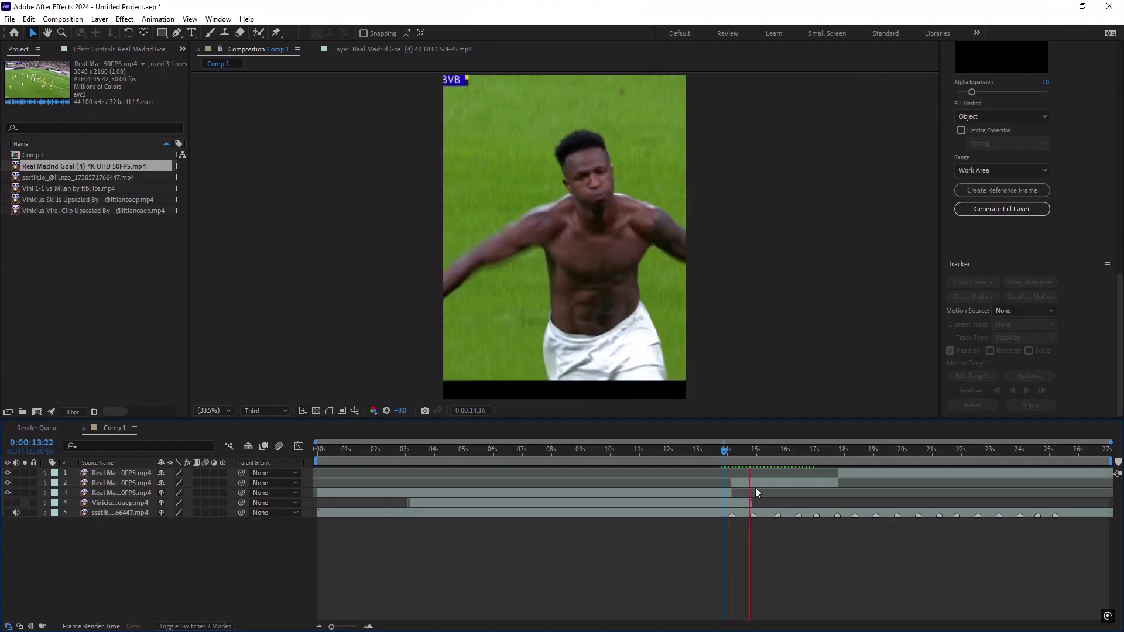
Hide the last goal segment, which starts at 0:00:17:20, and replay the stabilized segment
drag(781, 452, 838, 452)
click(843, 473)
key(alt+[)
click(8, 473)
drag(754, 451, 739, 450)
key(space)
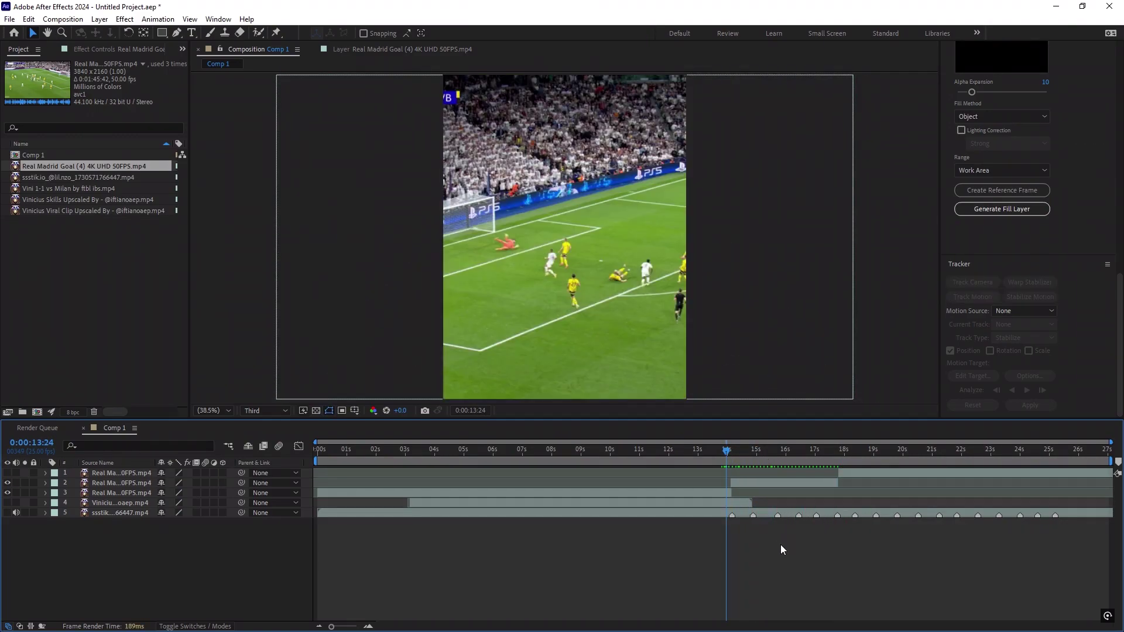
Find the Motion Tile effect and apply it to the stabilized segment
key(ctrl+5)
text(motion ti)
drag(988, 245, 761, 483)
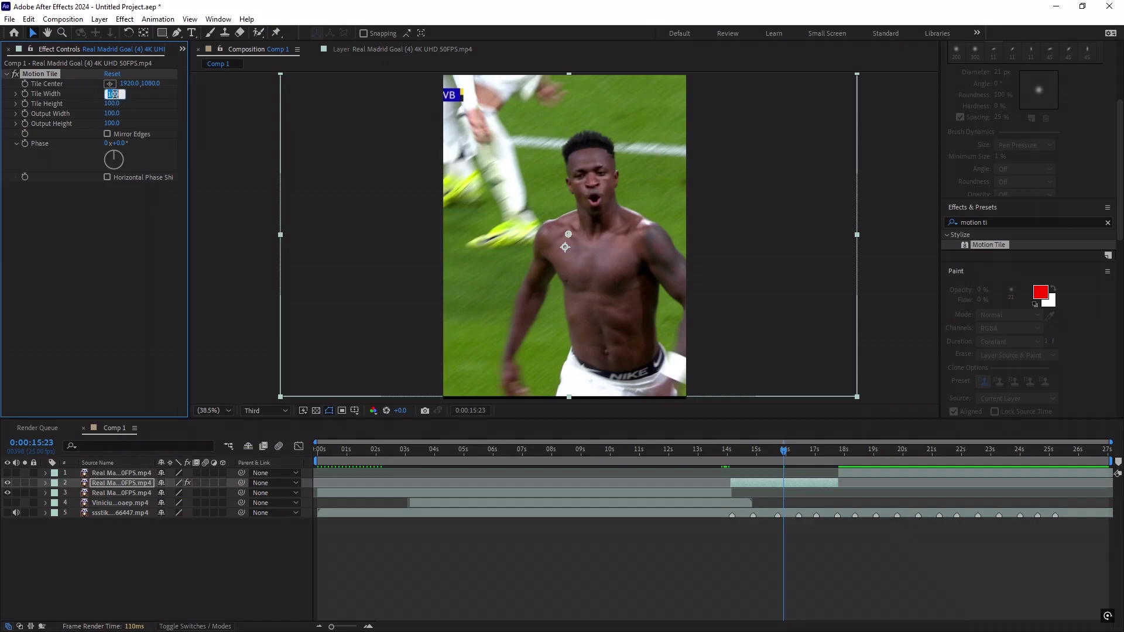
Set Motion Tile's Output Height to 500 and its Output Width to 300
click(150, 197)
drag(110, 104, 132, 105)
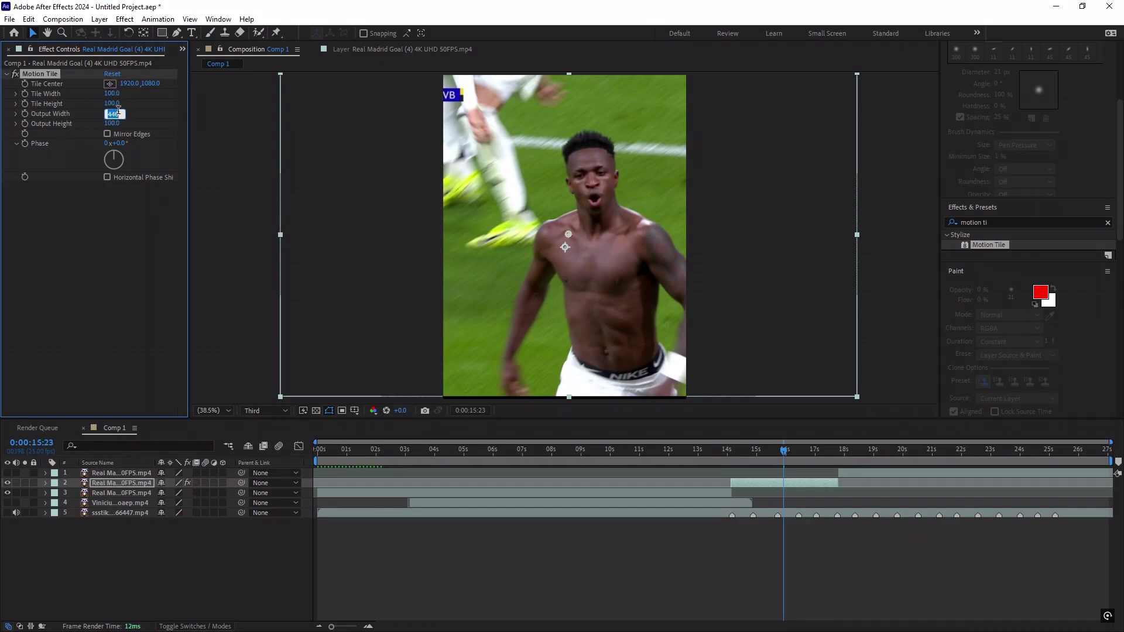
key(Return)
text(500)
key(Return)
mouse_move(783, 451)
mouse_down()
mouse_move(740, 452)
mouse_move(787, 451)
mouse_up()
click(113, 113)
text(300)
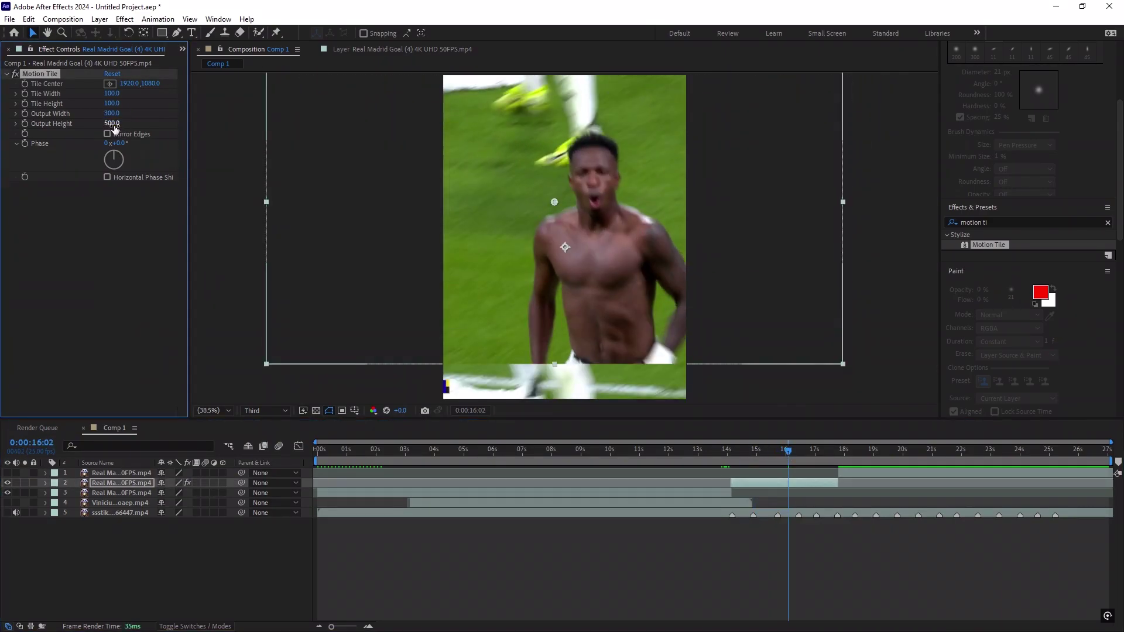
Set Motion Tile's Output Height to 300, turn on Mirror Edges, and check the filled borders across the segment
click(113, 124)
text(260)
key(Return)
text(300)
key(Return)
key(space)
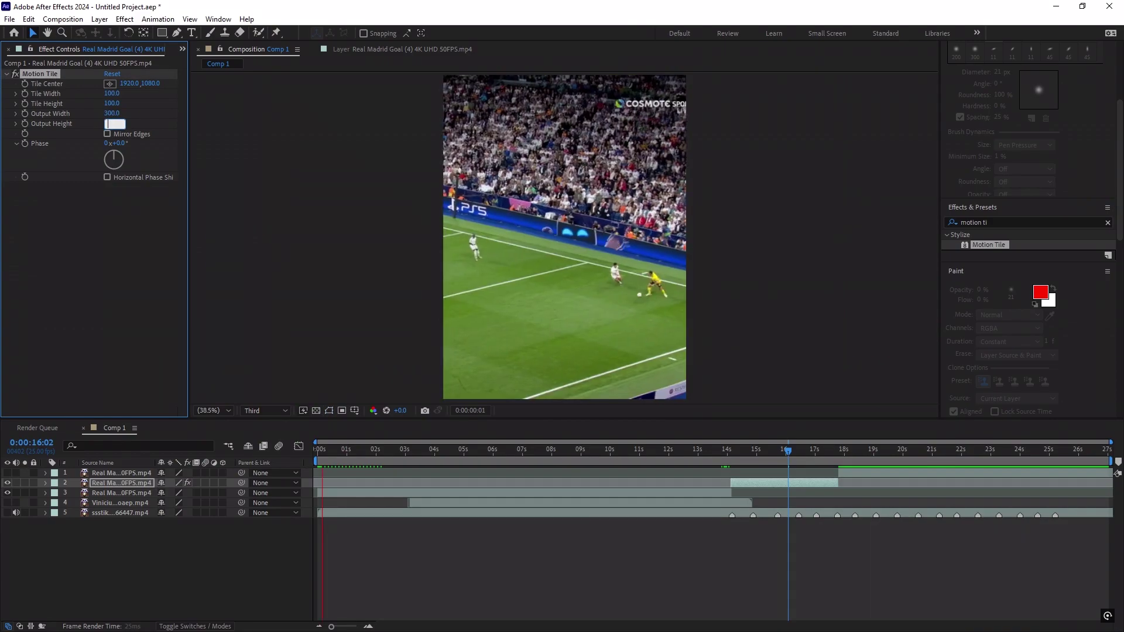
click(779, 459)
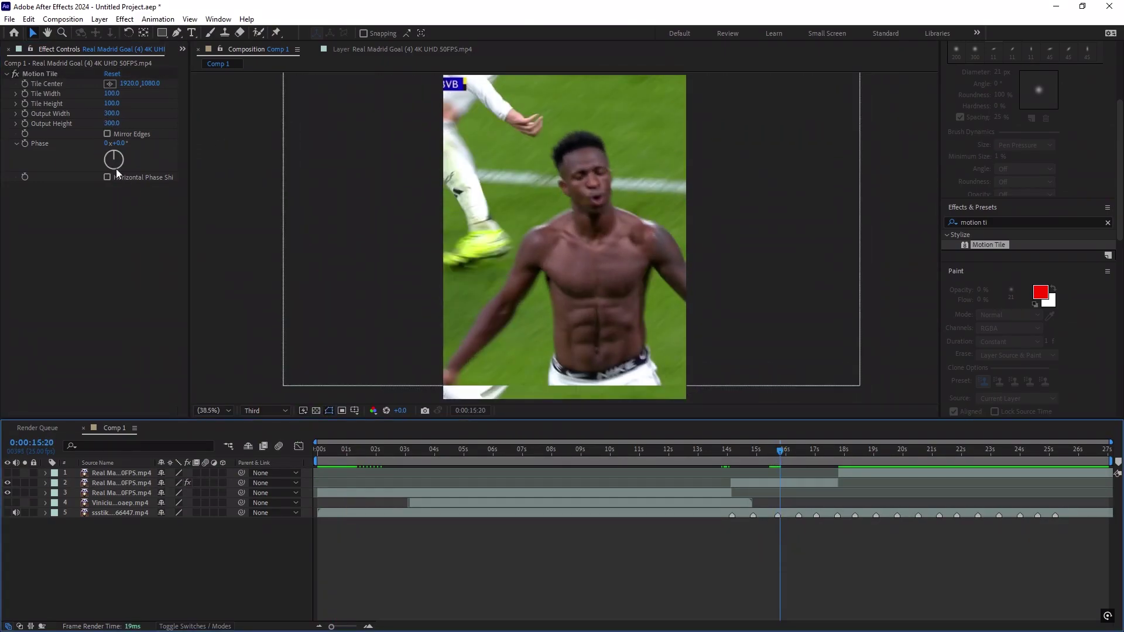
drag(875, 454, 742, 455)
Pre-compose the stabilized segment, moving all its attributes into the new composition
right_click(747, 481)
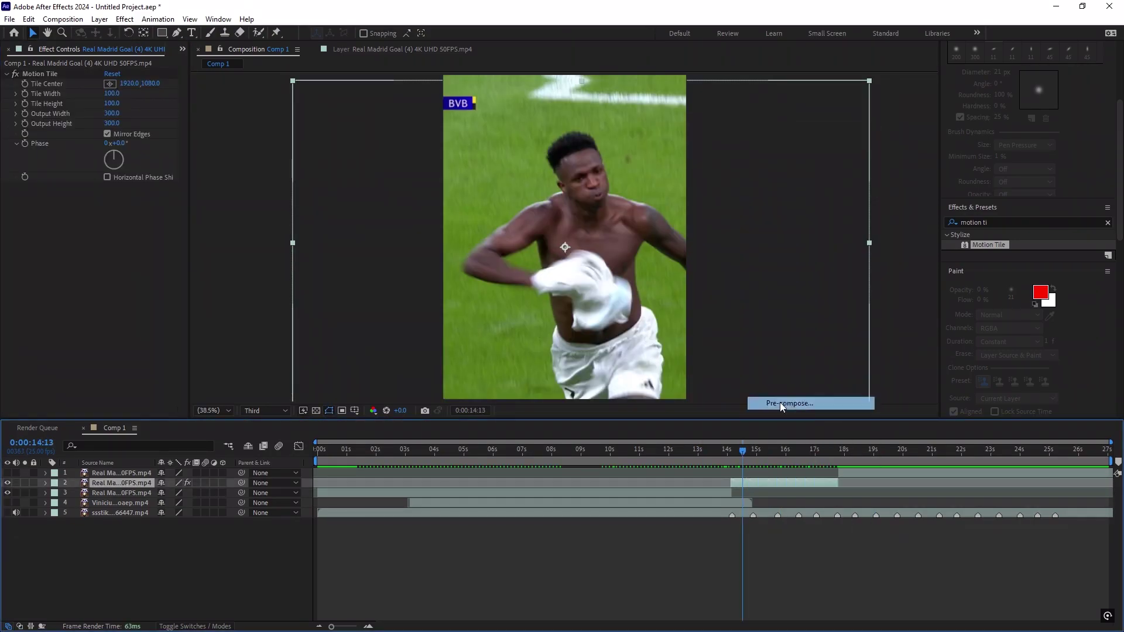
click(773, 397)
click(466, 328)
click(585, 393)
Search the effects for Twixtor and apply Twixtor Pro to the pre-composed segment
drag(994, 221, 935, 226)
text(Twixtor)
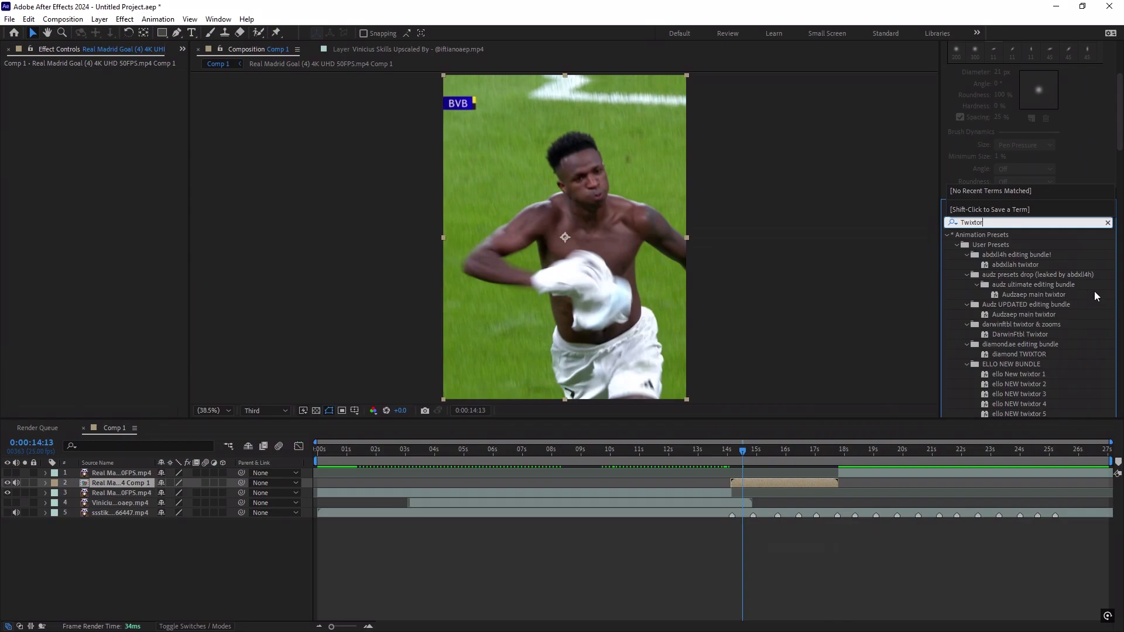
scroll(1096, 296, down, 10)
double_click(989, 266)
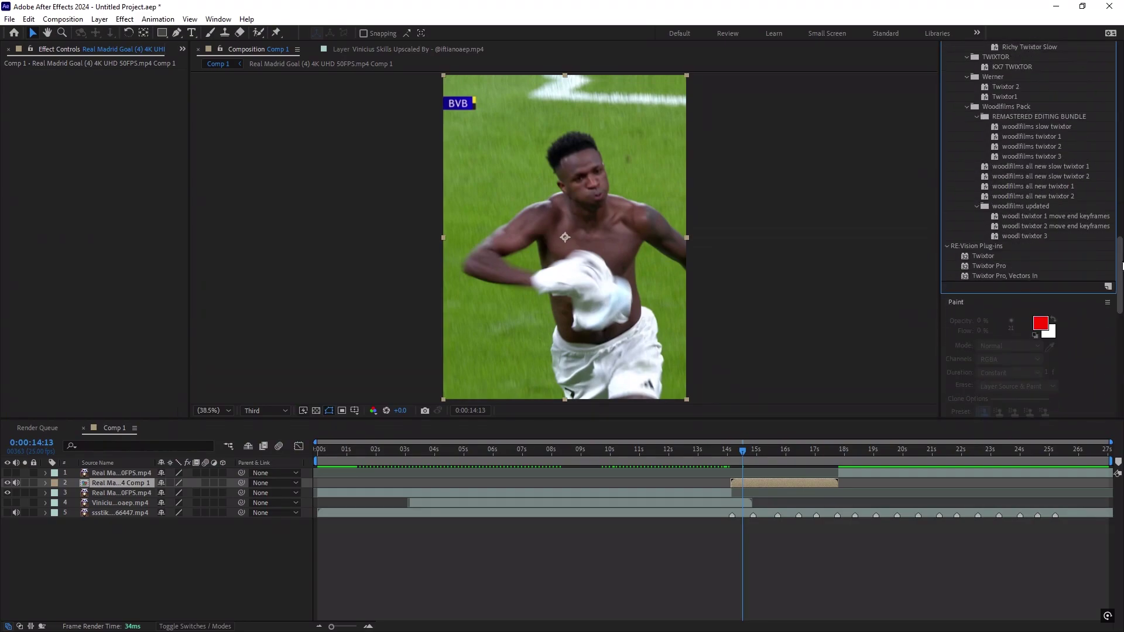
Set Twixtor Pro's Warping to Inverse w/ Smart Blend, Frame Interp to Motion Weighted Blend, and Image Prep to Contrast/Edge Enhance
click(139, 293)
click(153, 318)
click(139, 283)
click(146, 321)
click(142, 213)
click(149, 234)
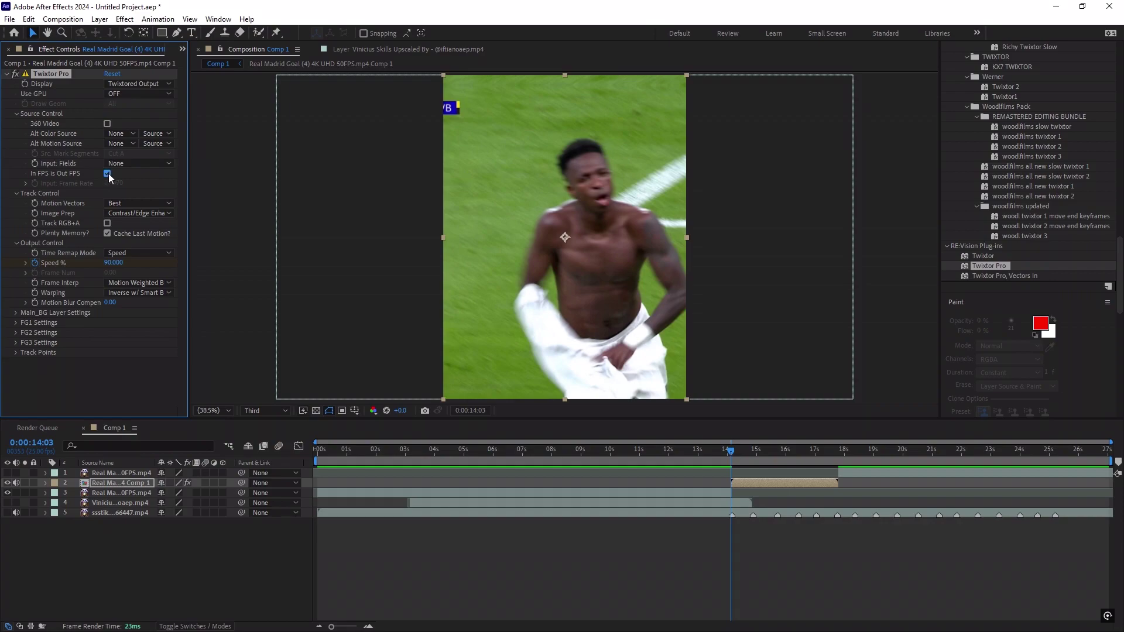
Check the source clip's frame rate in the project, turn off In FPS is Out FPS, and set Twixtor's input frame rate to 50
click(183, 49)
click(144, 166)
drag(170, 147, 117, 167)
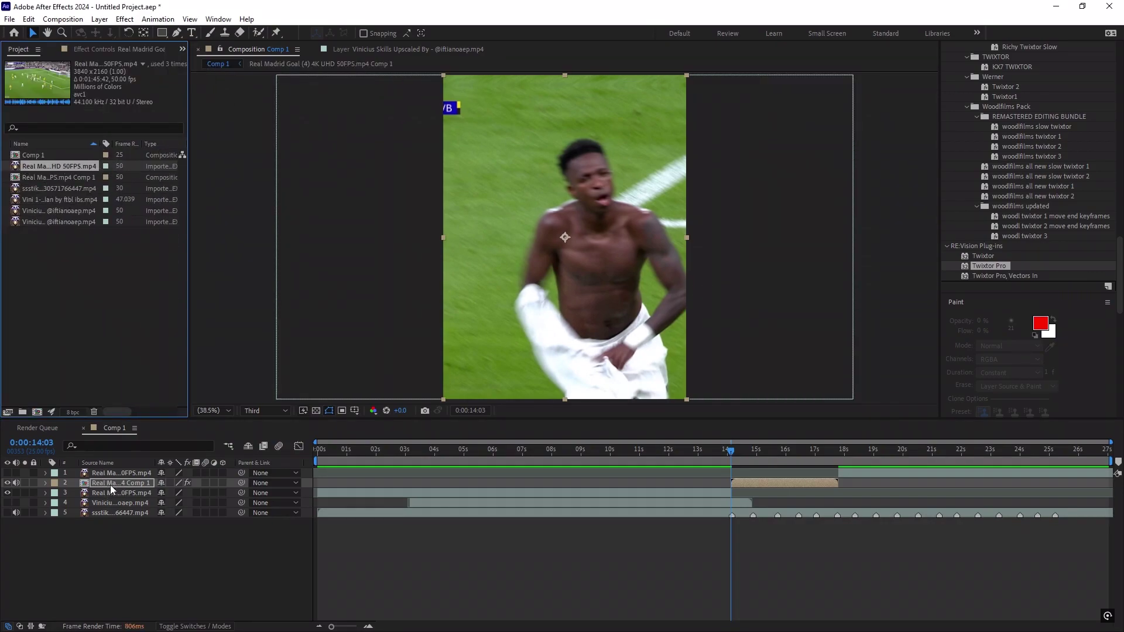
click(124, 49)
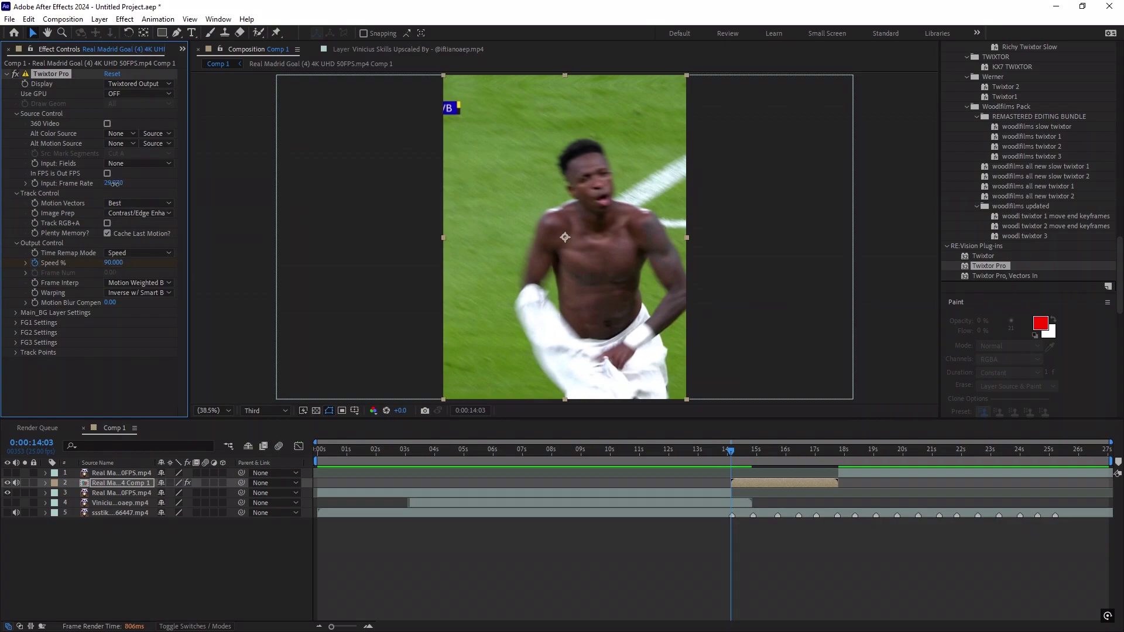
click(117, 377)
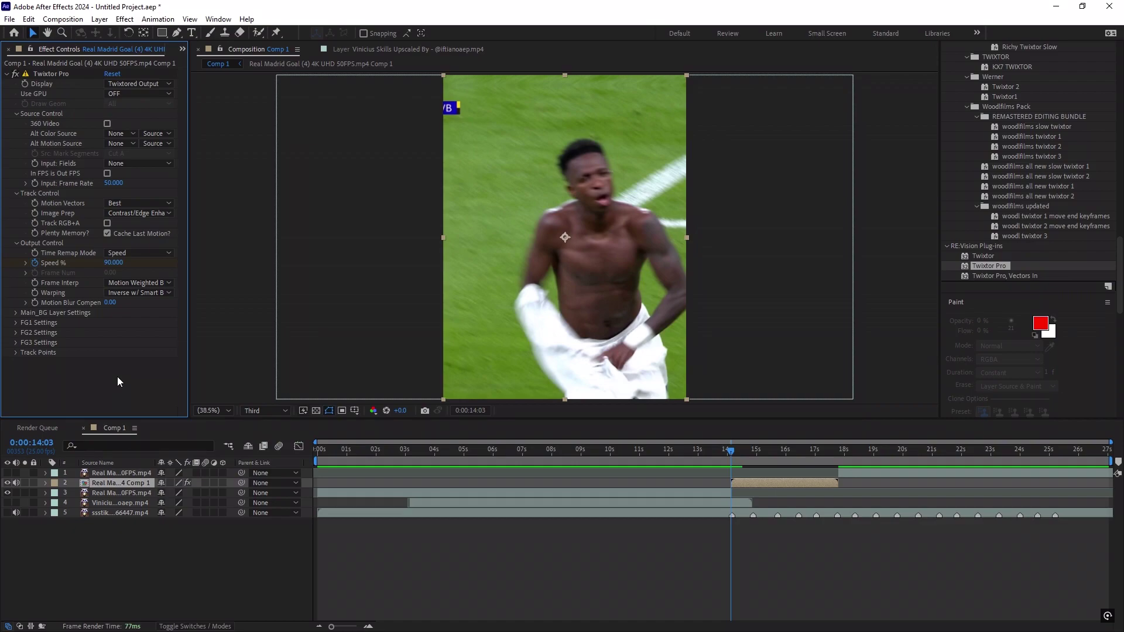
Set Twixtor's Speed % to 175 at 0:00:14:03 and reveal its keyframes on the pre-composed layer
click(114, 262)
text(175)
click(759, 560)
click(746, 481)
key(u)
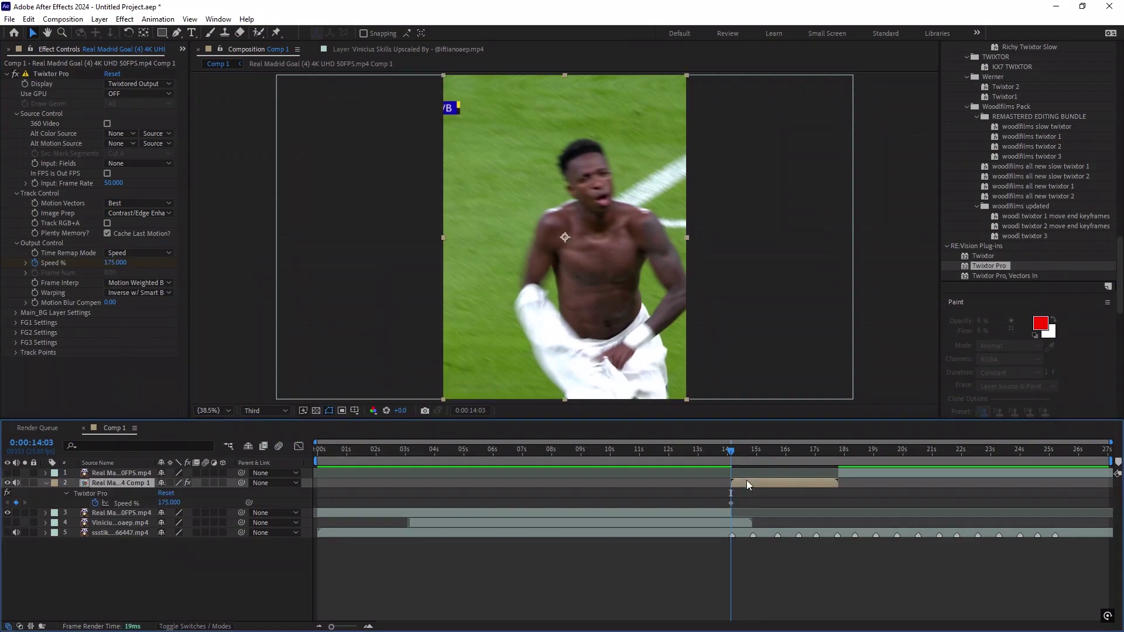
click(788, 574)
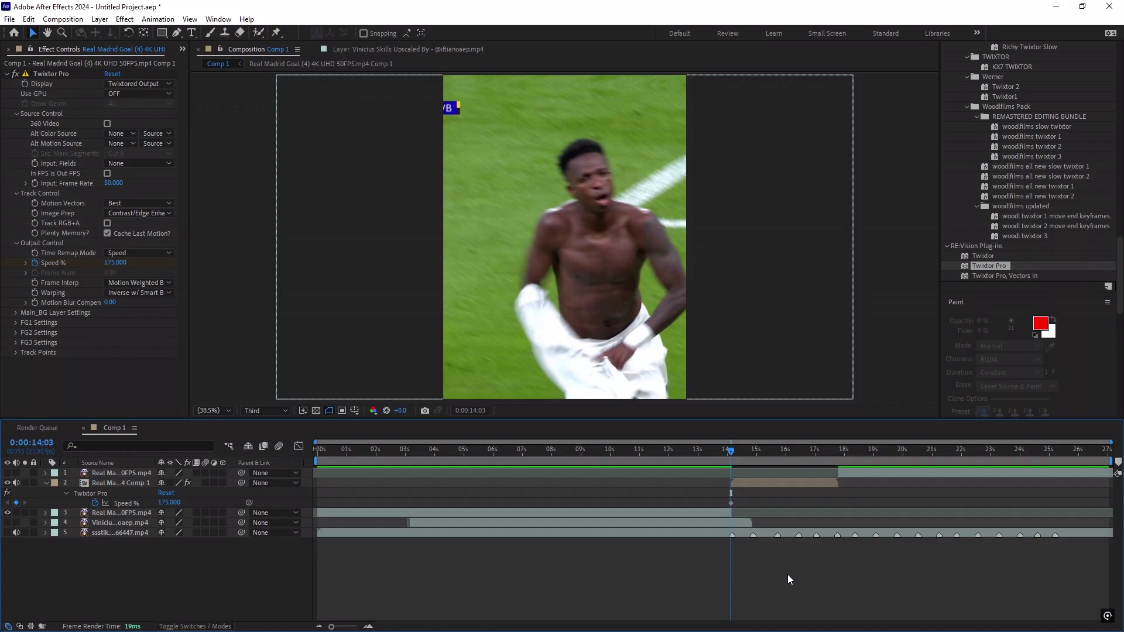
Apply Easy Ease to the first Speed % keyframe and add a keyframe of 35 at 0:00:14:13
click(742, 453)
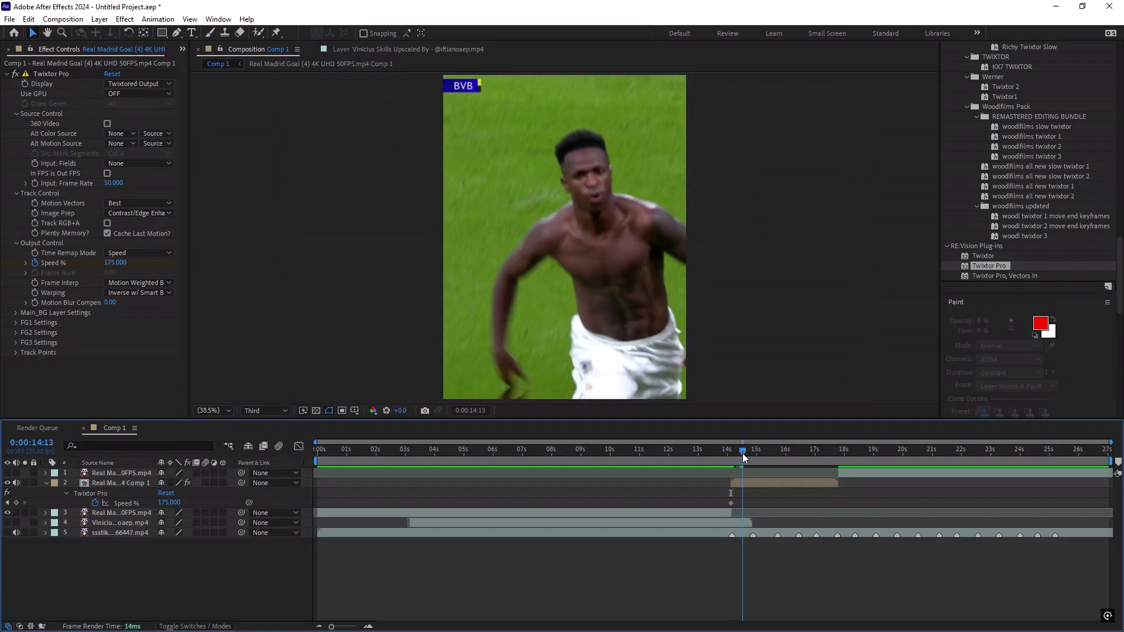
click(730, 503)
key(F9)
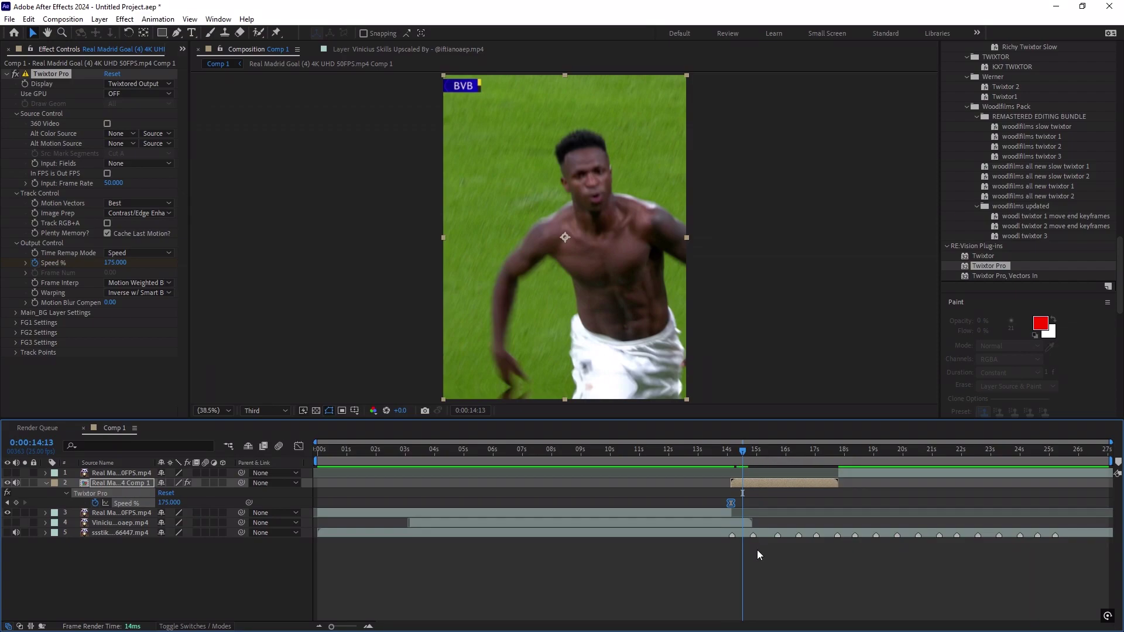
click(113, 263)
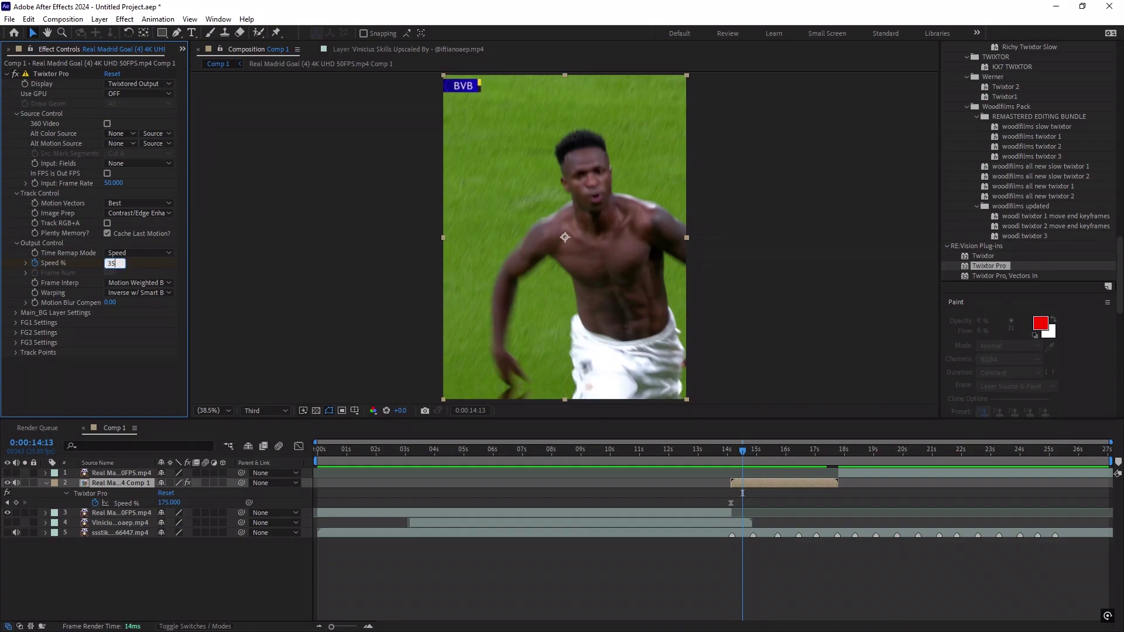
key(Return)
click(744, 513)
click(744, 499)
Add a Speed % keyframe of 175 at the beat marker at 0:00:14:22
drag(742, 451, 753, 450)
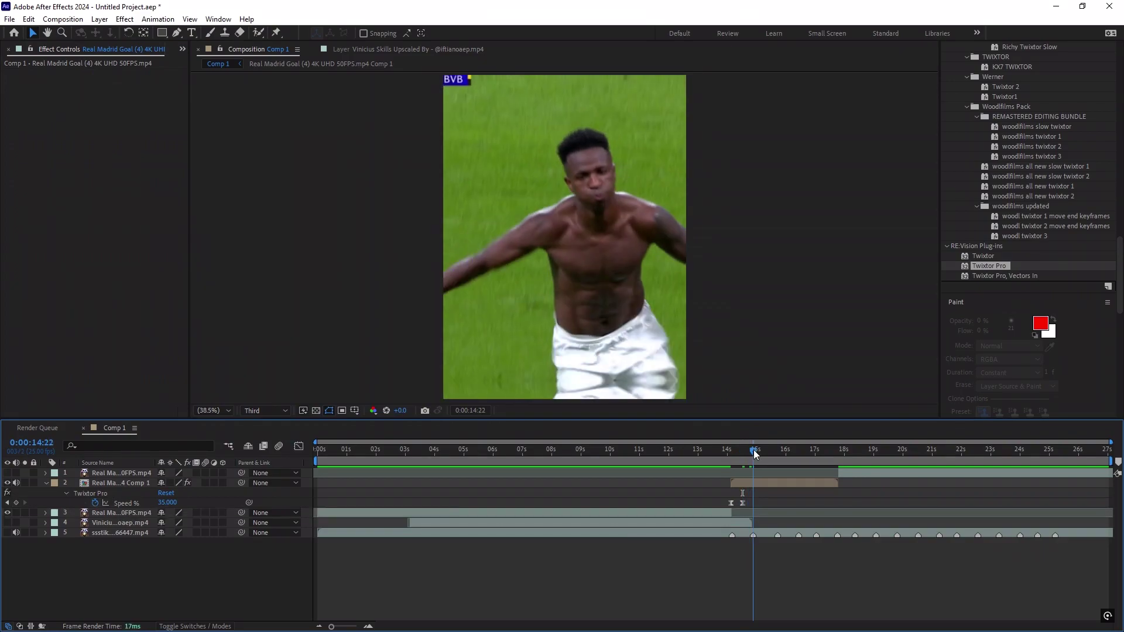
click(739, 483)
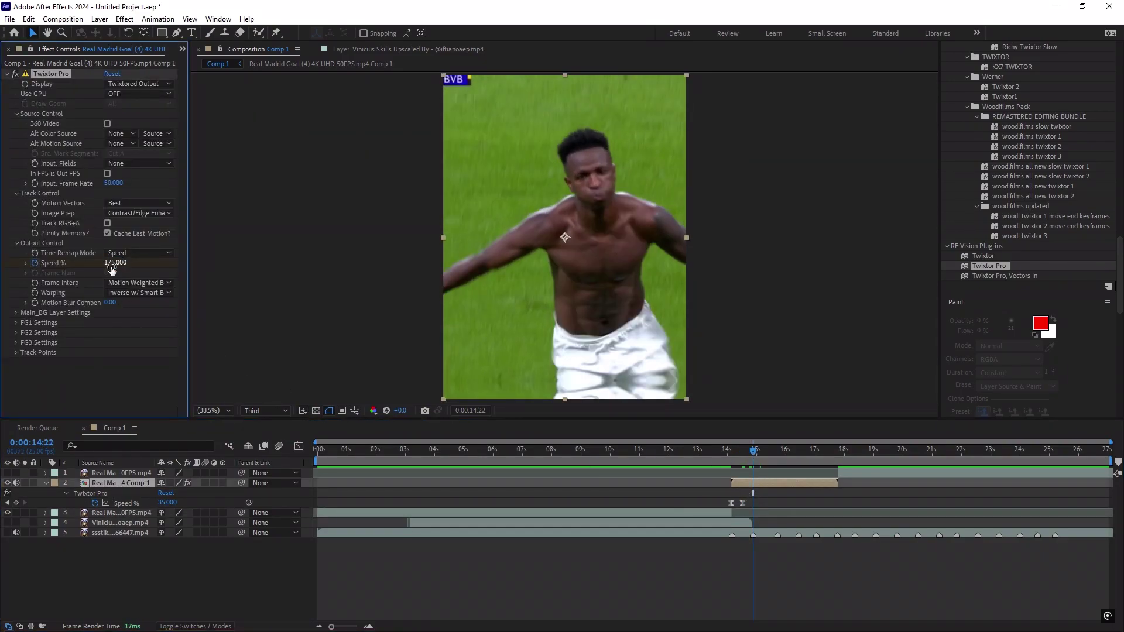
drag(112, 265, 112, 269)
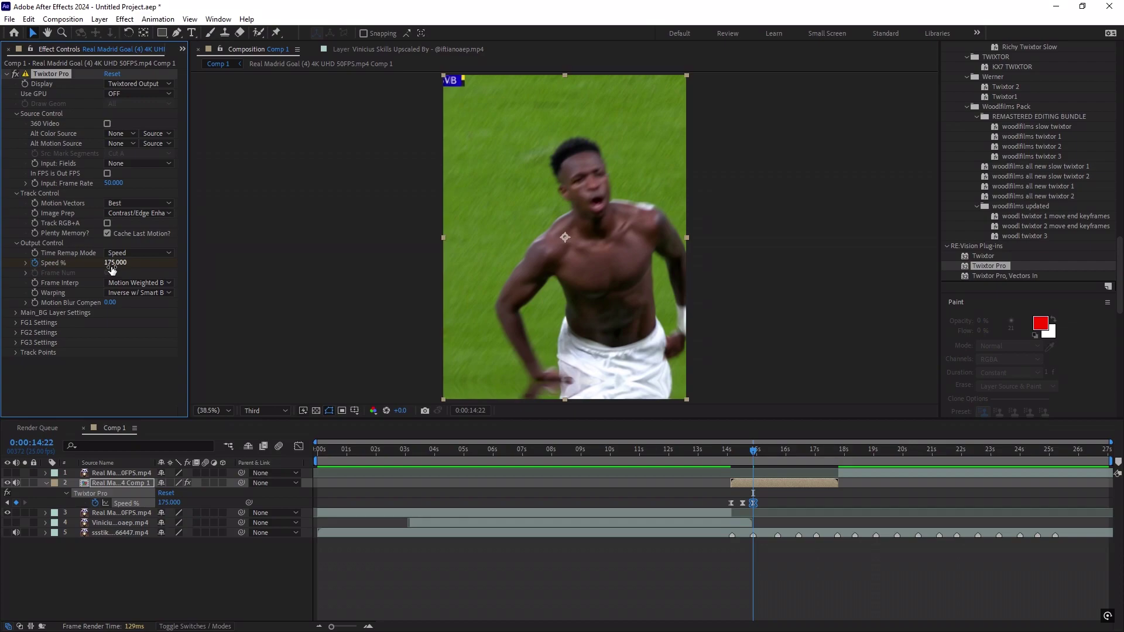
click(797, 504)
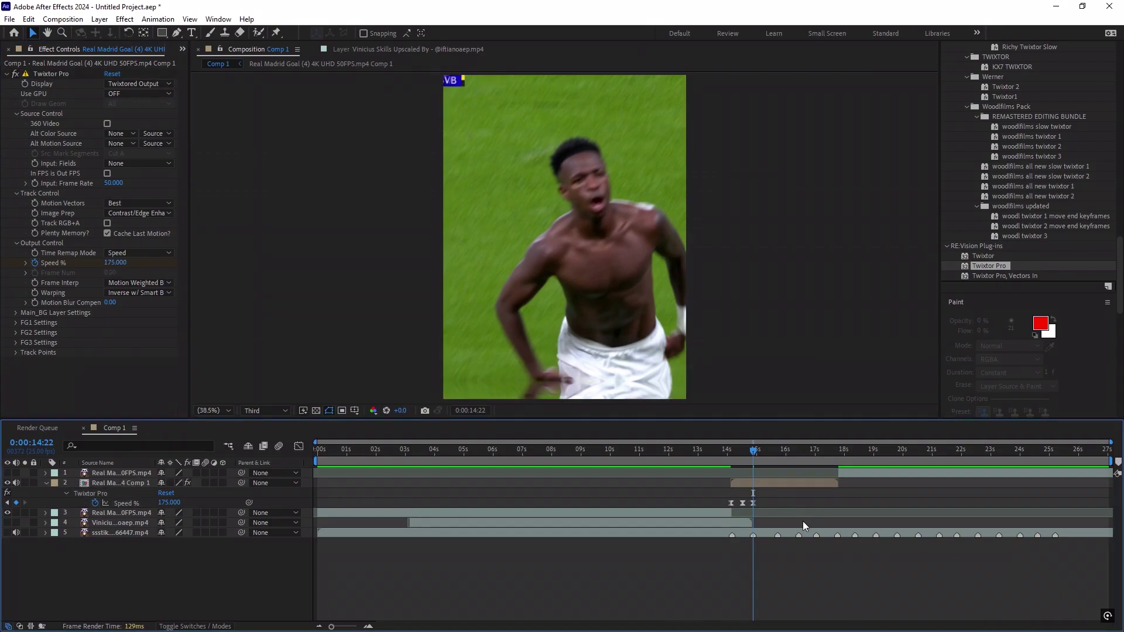
drag(768, 492, 699, 512)
key(j)
click(769, 503)
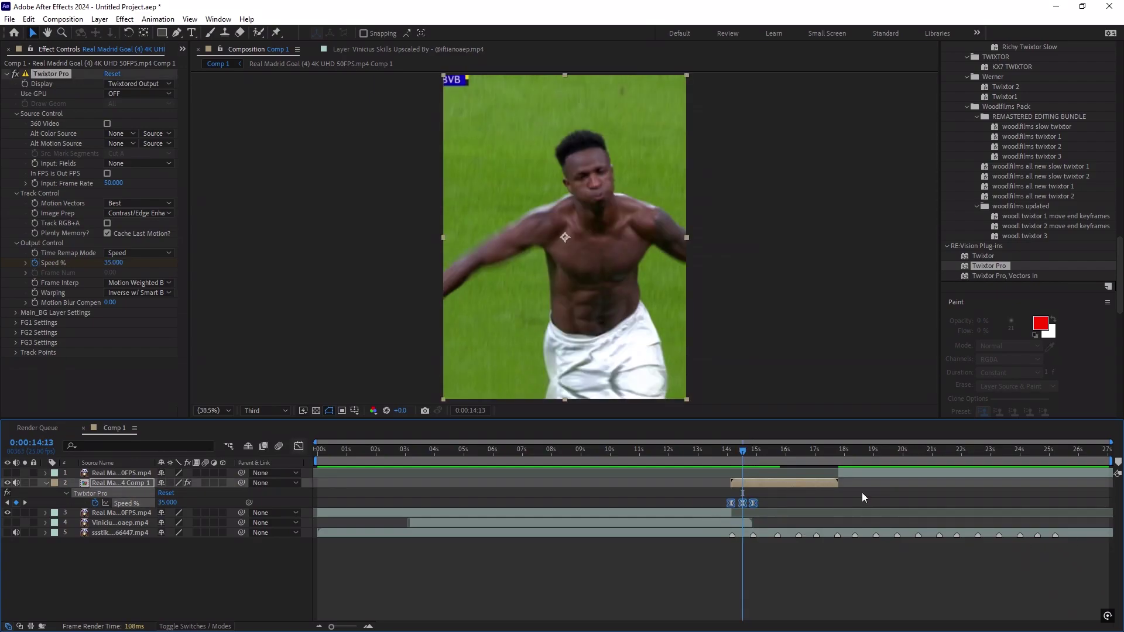
click(764, 452)
drag(763, 451, 764, 450)
drag(760, 495, 739, 508)
click(798, 539)
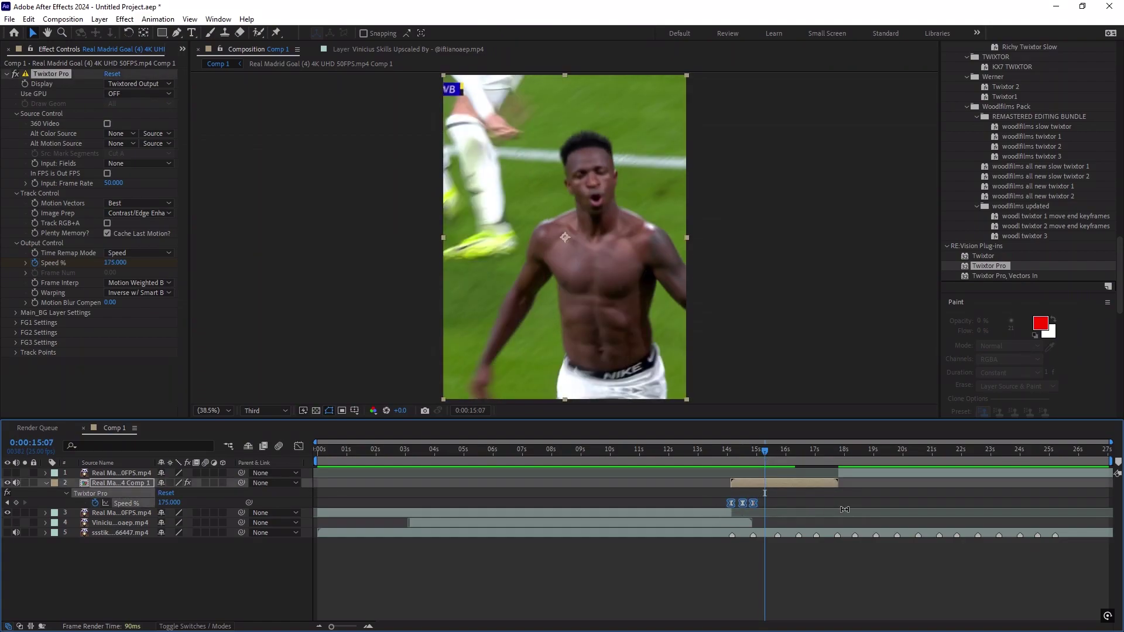
click(754, 452)
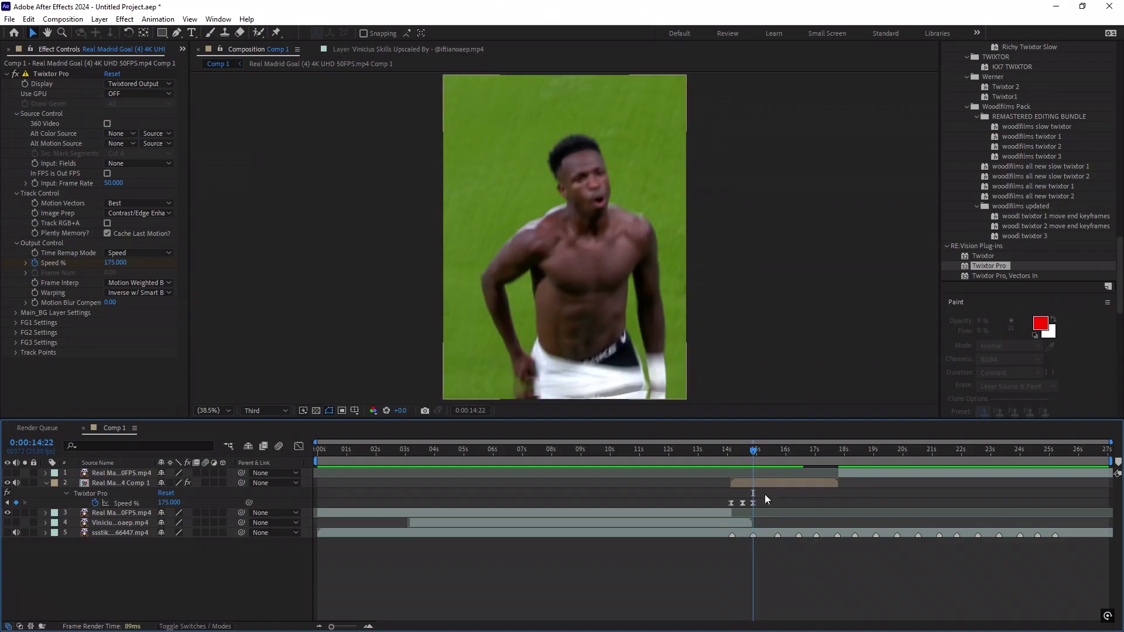
Copy the 35 and 175 Speed % keyframes, paste them at 0:00:15:06, and align the last one with the beat marker at 0:00:15:18
drag(764, 499, 738, 507)
click(763, 452)
click(768, 493)
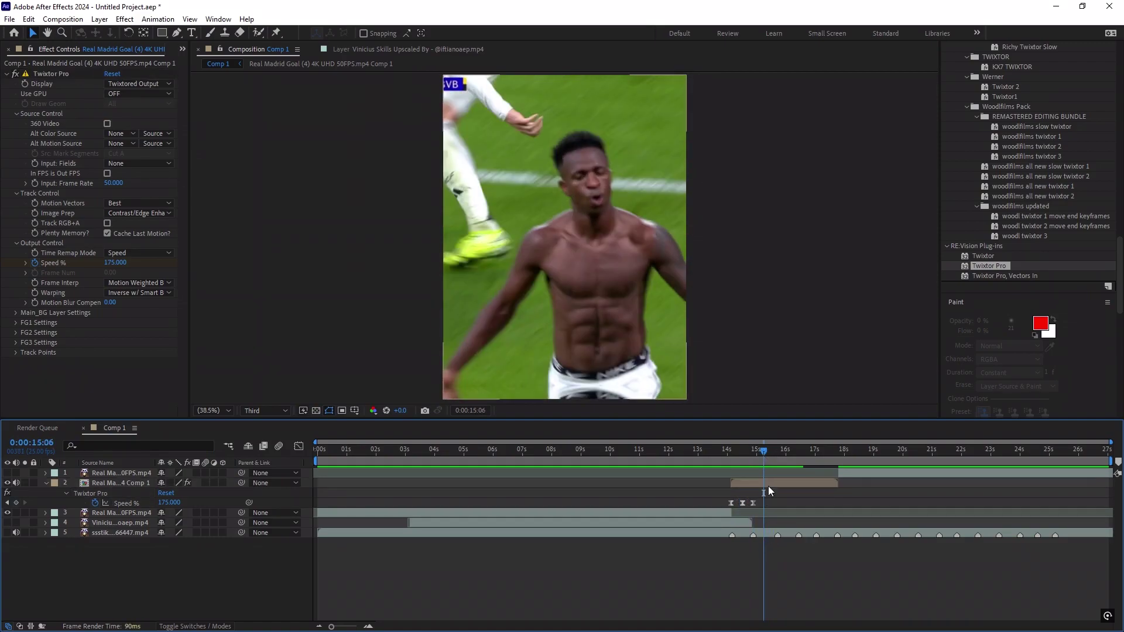
click(768, 485)
key(ctrl+v)
drag(768, 452, 777, 453)
click(774, 495)
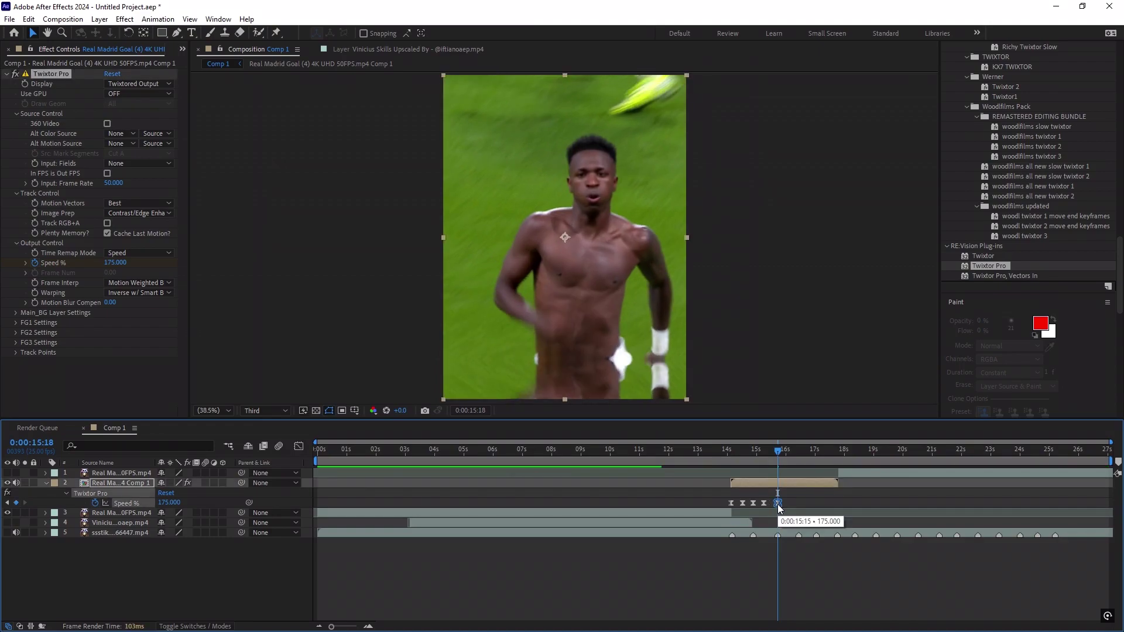
Paste further pairs of 35 and 175 Speed % keyframes for the next beats, up to the beat marker at 0:00:17:01
click(793, 485)
key(ctrl+v)
drag(789, 451, 816, 454)
click(793, 493)
key(ctrl+v)
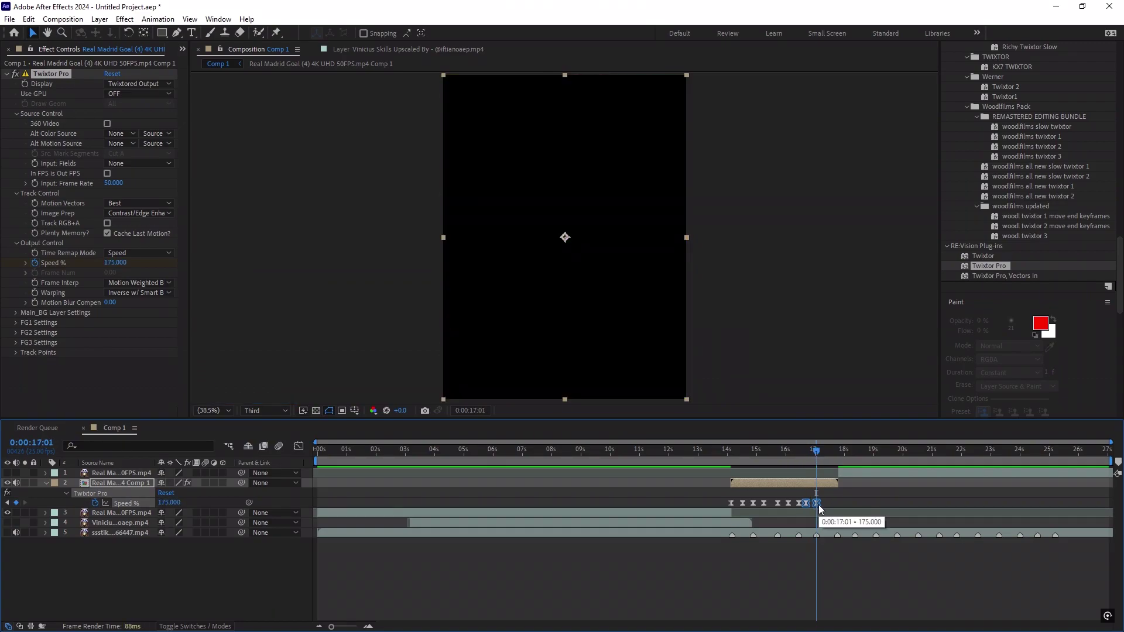
Align and ease the pasted Speed % keyframes on the beat markers and extend the ramp to the pre-composed clip's end
ctrl+click(807, 504)
drag(807, 505, 815, 505)
key(F9)
click(831, 503)
click(825, 504)
click(825, 504)
drag(817, 453, 346, 476)
click(830, 483)
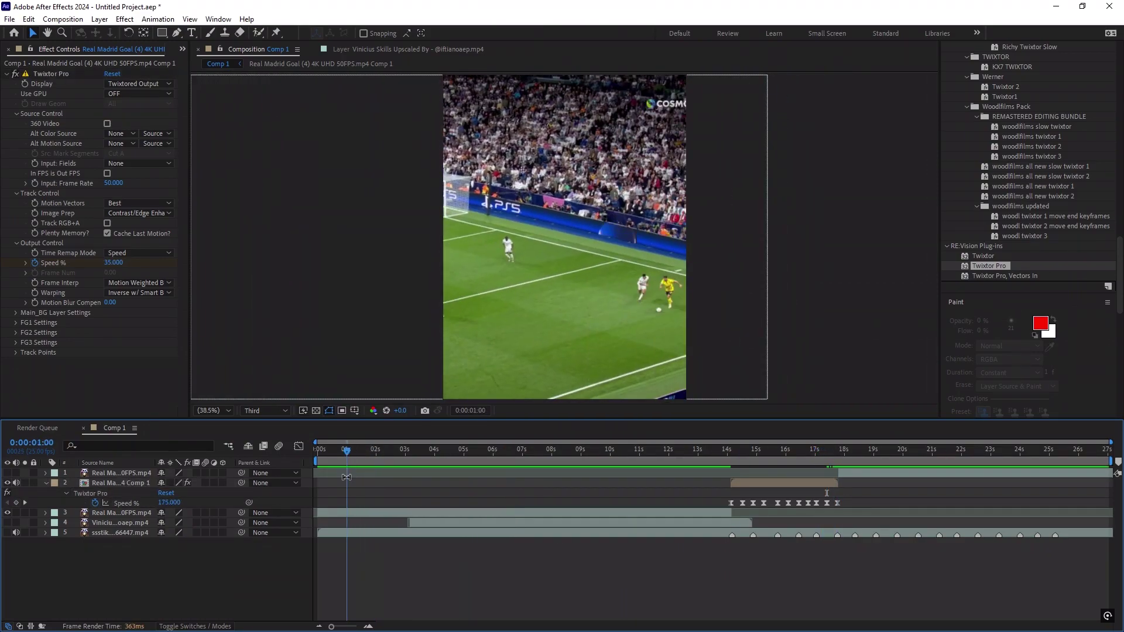
click(46, 483)
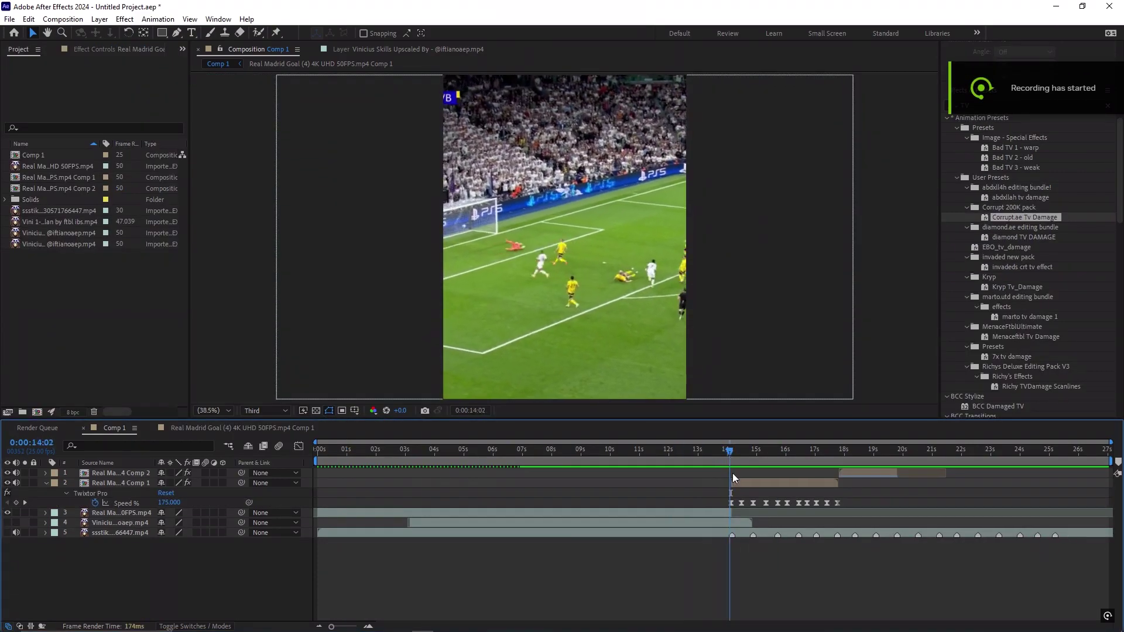
Add an adjustment layer above the pre-composed clip and trim it to a short piece starting at 0:00:14:03
mouse_move(736, 457)
mouse_down()
mouse_move(897, 458)
mouse_move(730, 452)
mouse_up()
click(150, 483)
right_click(227, 483)
click(409, 584)
key(ctrl+shift+d)
click(722, 492)
key(Delete)
click(755, 483)
key(ctrl+shift+d)
key(Delete)
Apply the BCC Ripple Dissolve effect to the trimmed adjustment layer
click(736, 483)
click(124, 19)
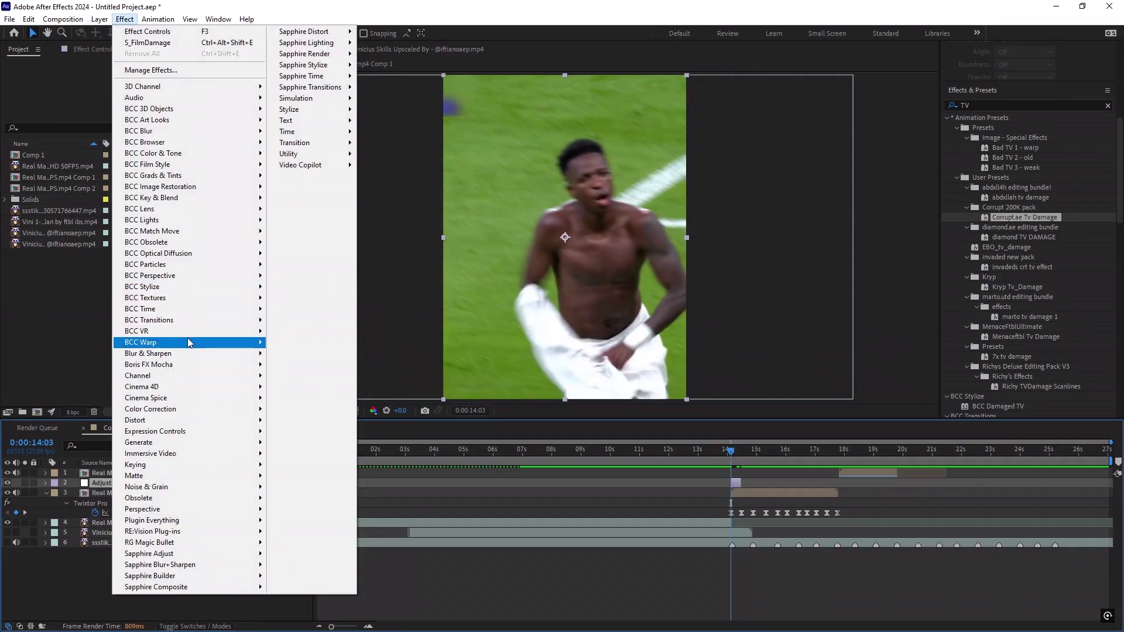
mouse_move(191, 320)
scroll(313, 621, down, 3)
click(319, 594)
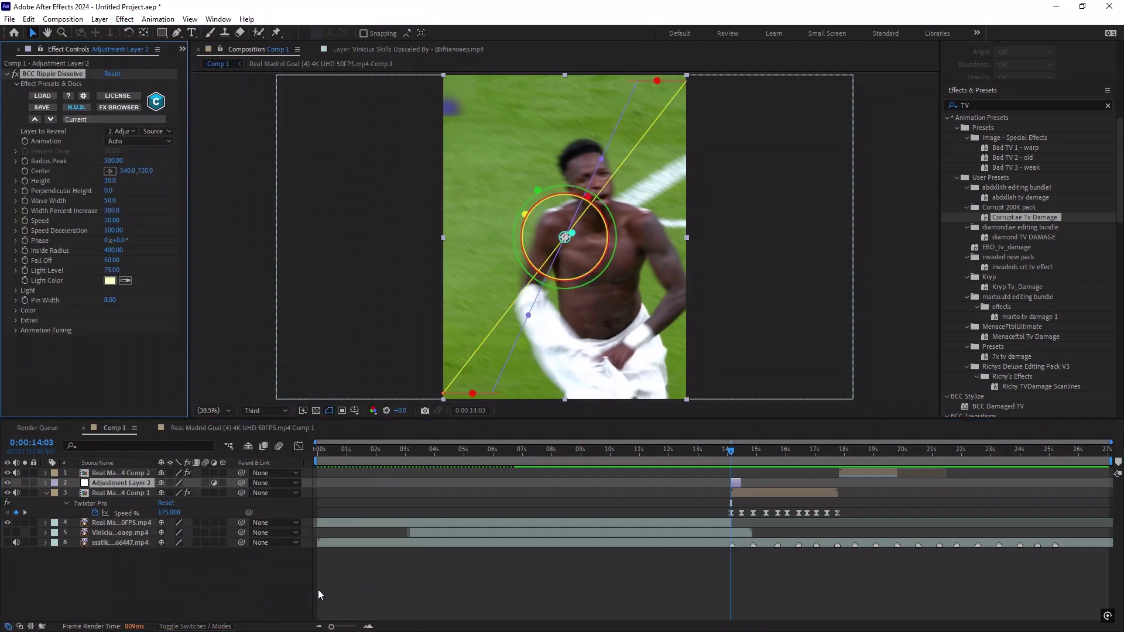
Set the ripple's Height to 25 and shift the adjustment layer slightly earlier so it overlaps the cut
drag(114, 180, 125, 183)
click(735, 482)
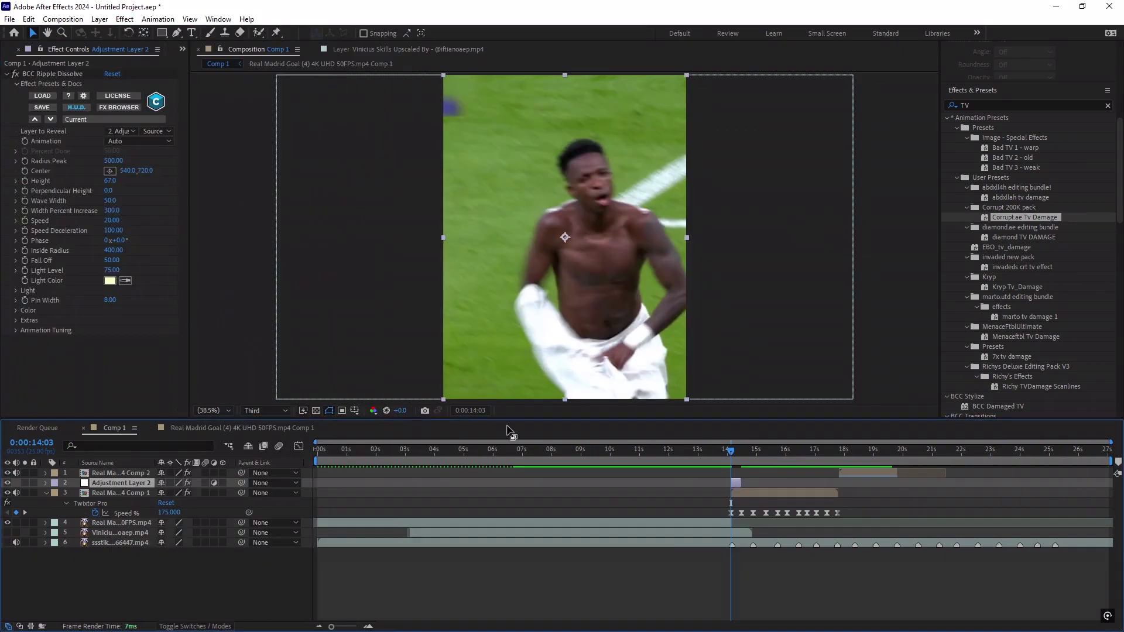
drag(111, 181, 92, 186)
drag(737, 482, 735, 480)
drag(111, 183, 108, 183)
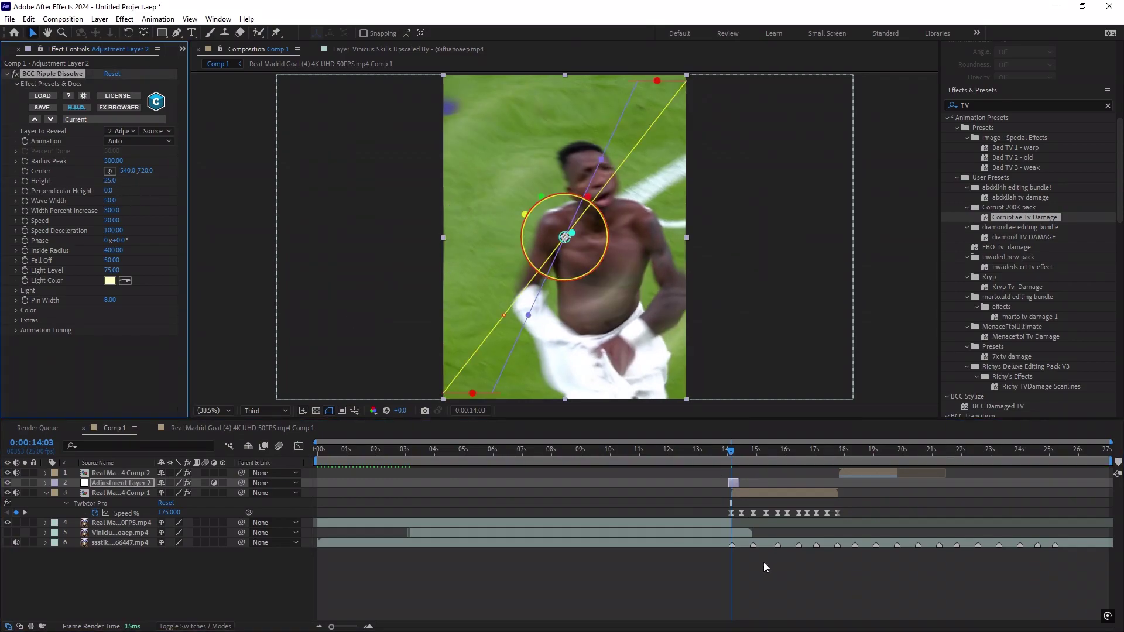
Preview the ripple transition and nudge the adjustment layer slightly along the cut near 0:00:14:03
click(749, 554)
click(699, 451)
key(space)
drag(741, 453, 731, 455)
drag(733, 482, 733, 457)
click(748, 553)
click(729, 454)
click(734, 483)
click(739, 553)
click(717, 454)
key(space)
Set the ripple's Width Percent Increase to 320 and Speed to 28, and preview the transition
mouse_move(112, 212)
mouse_down()
mouse_move(124, 213)
mouse_move(118, 223)
mouse_up()
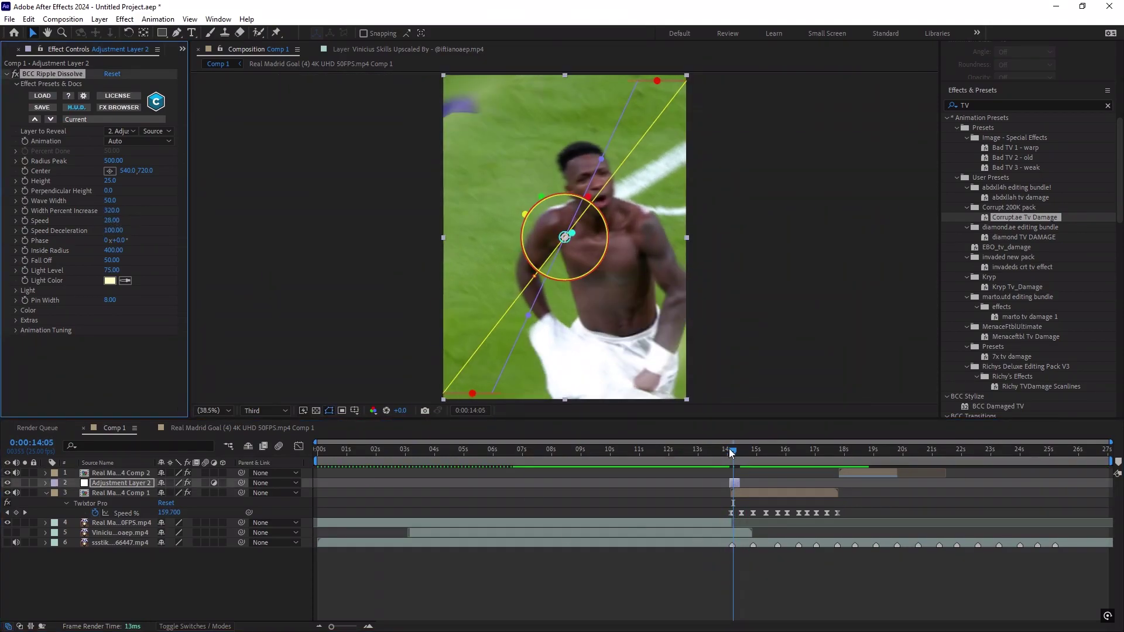
click(733, 447)
click(736, 563)
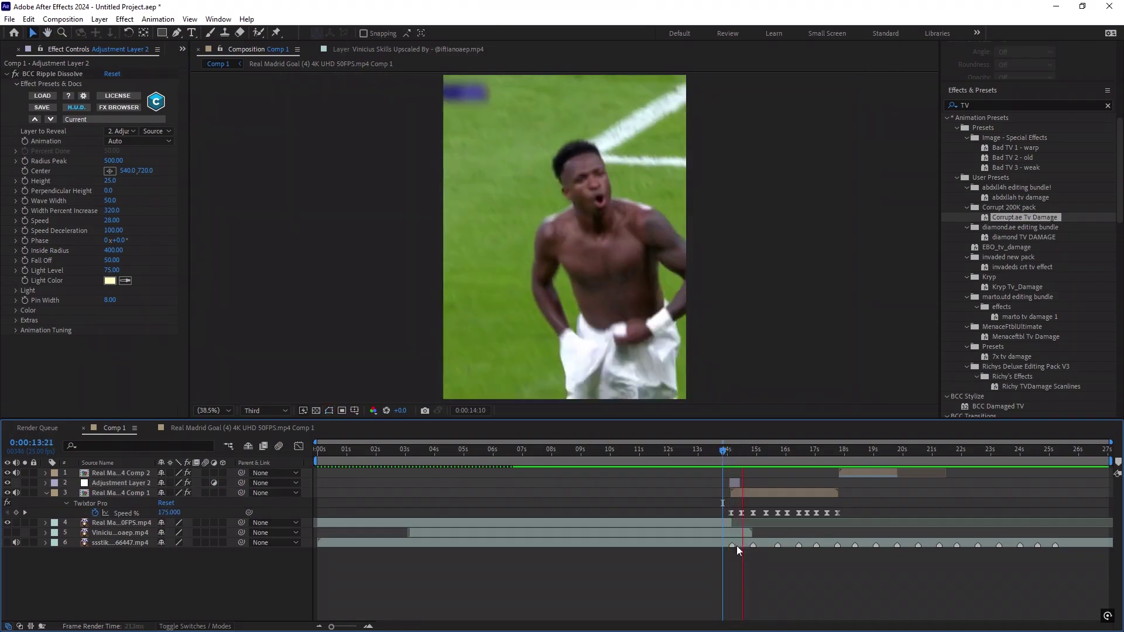
Collapse the pre-composed clip's keyframes at 0:00:14:03 and add a null object above the clip
click(728, 453)
drag(728, 454, 729, 456)
click(740, 494)
key(u)
right_click(236, 495)
mouse_move(275, 354)
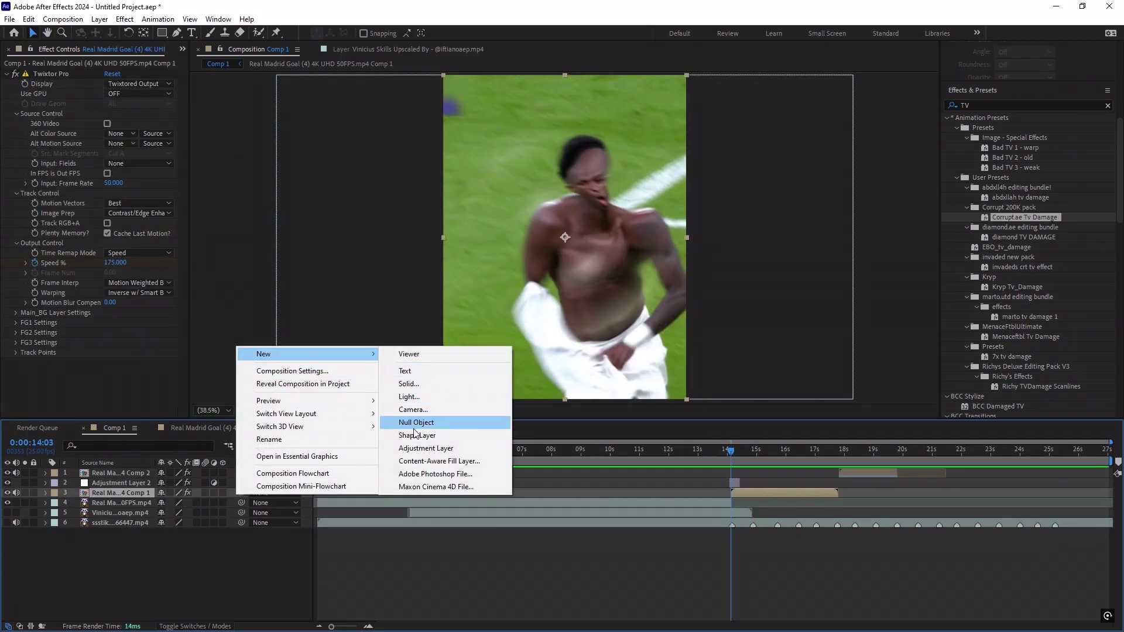
click(451, 421)
Split the null object at the pre-composed clip's start and end to trim it to the clip's length
key(ctrl+shift+d)
click(714, 501)
key(Delete)
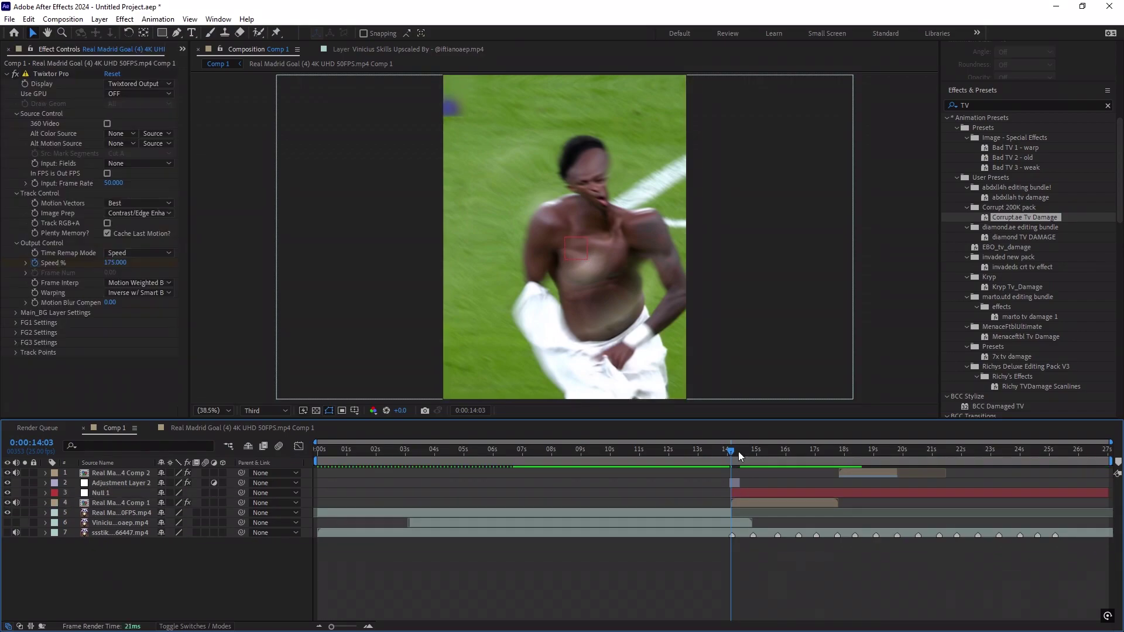
drag(734, 454, 837, 459)
click(844, 493)
key(ctrl+shift+d)
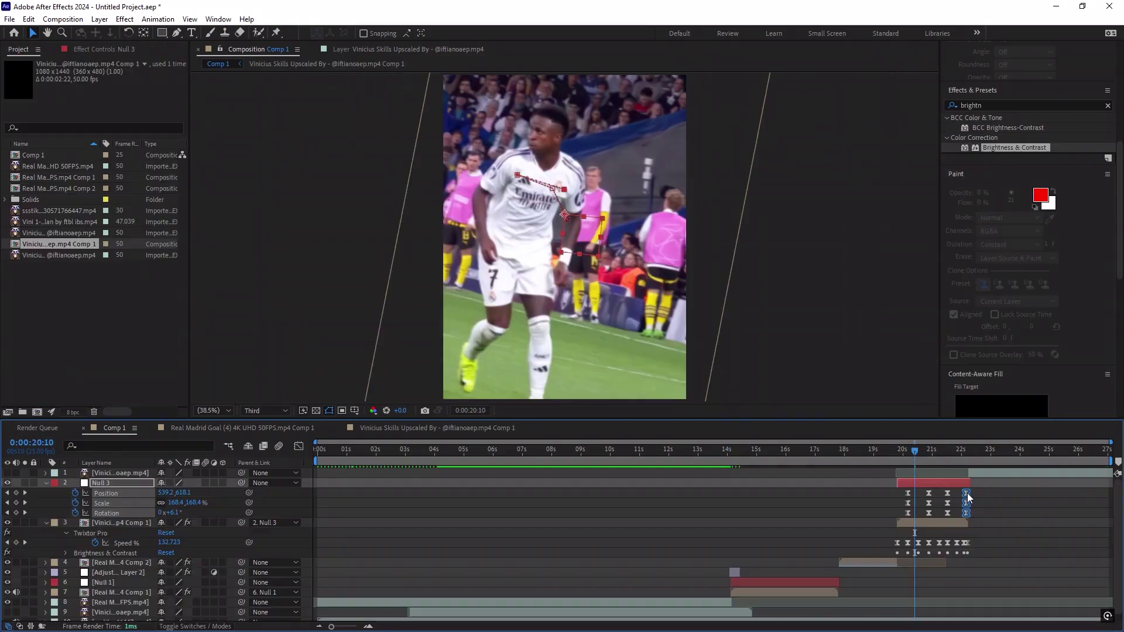
Play back the shaken clips and step through the Null 3 transform keyframes
key(space)
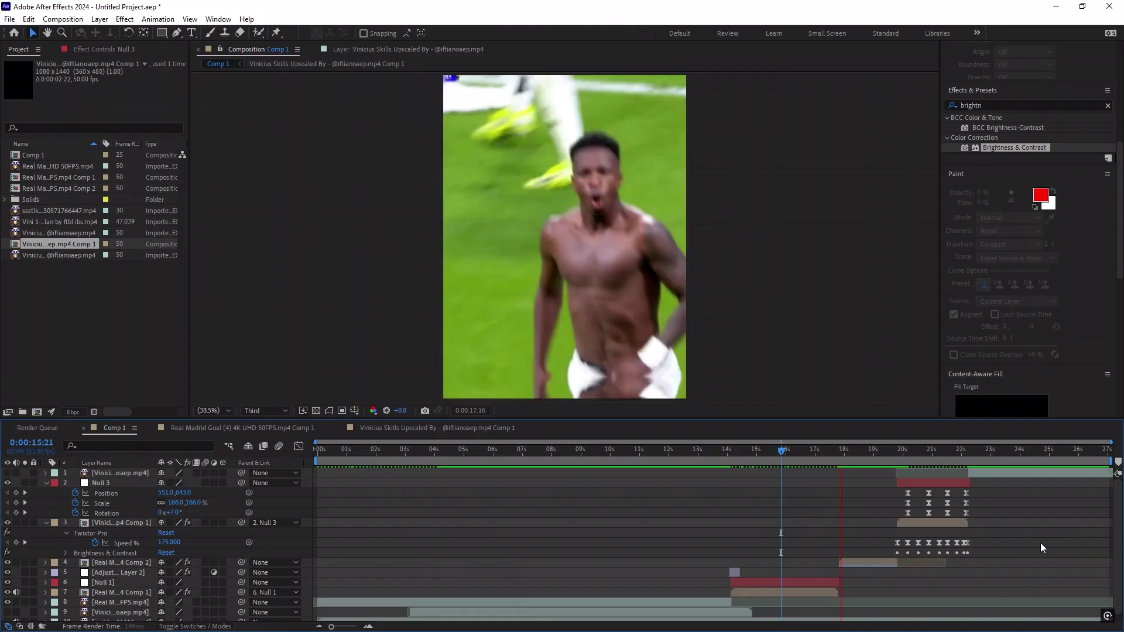
key(space)
click(25, 512)
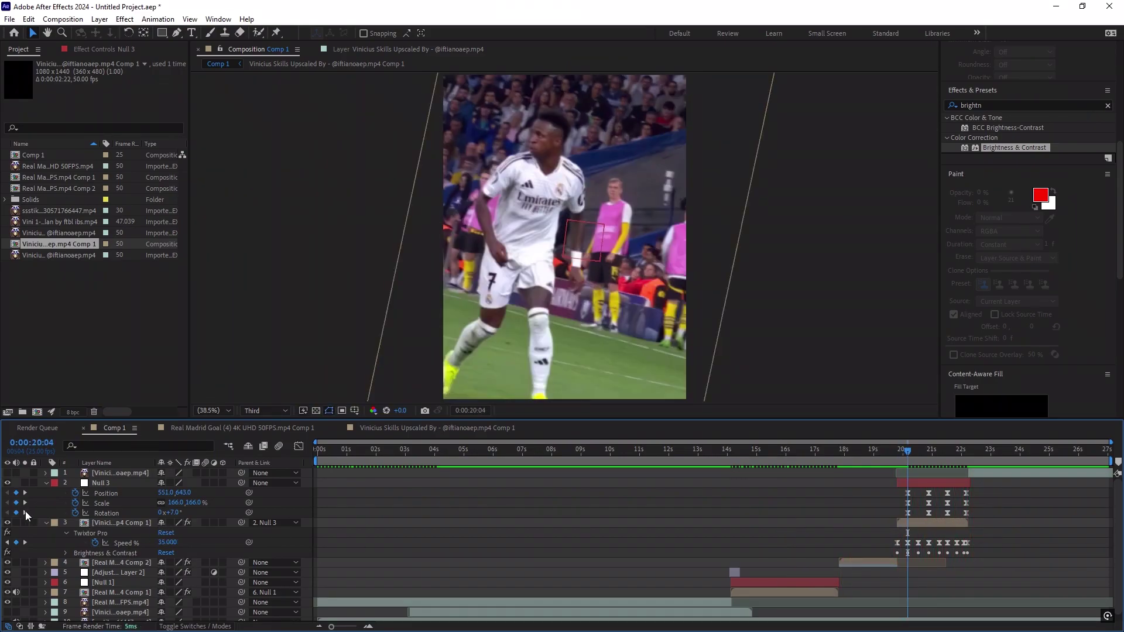
click(25, 512)
click(25, 512)
click(26, 512)
Pre-compose Null 1 together with its Real Madrid clip at 0:00:14:03
right_click(757, 562)
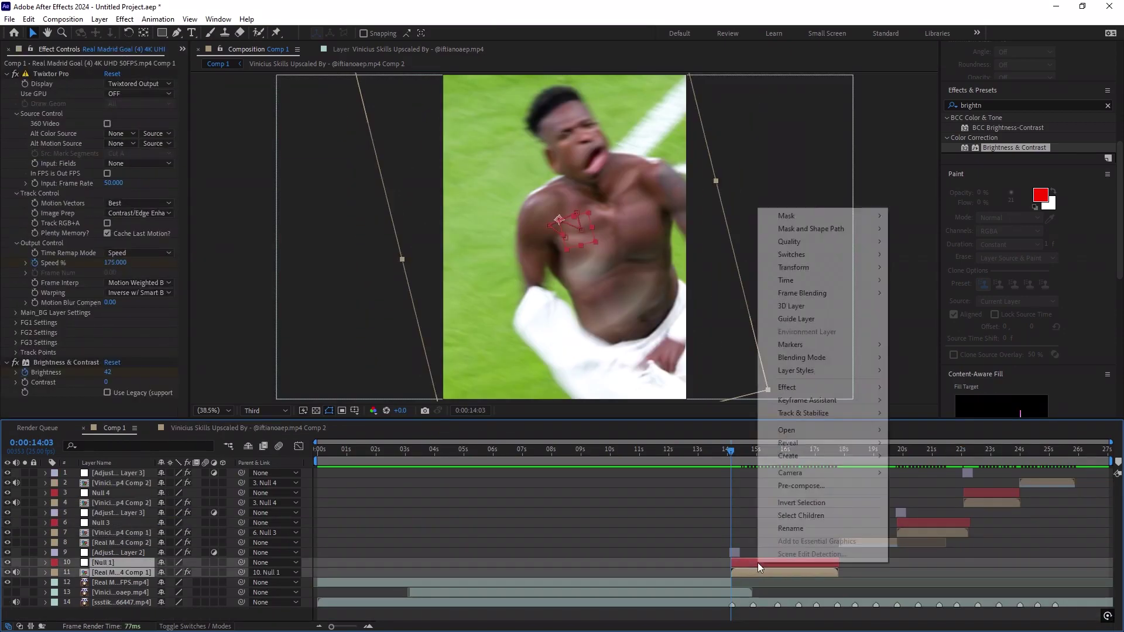
click(749, 468)
click(585, 396)
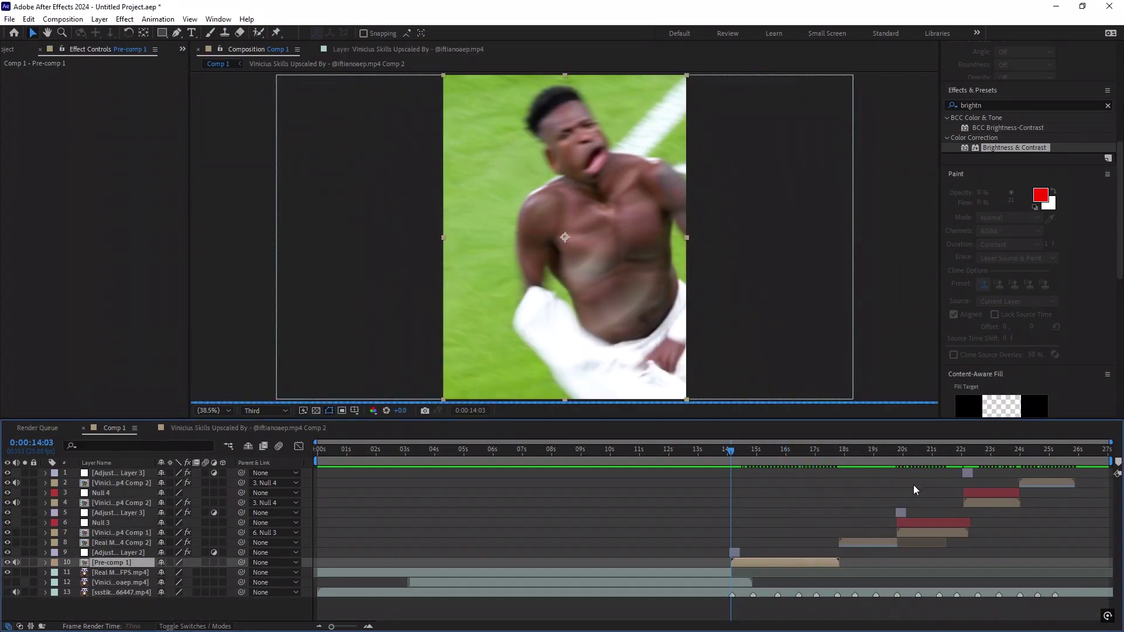
Pre-compose Null 3 together with its Vinicius clip at 0:00:19:20
click(897, 455)
ctrl+click(920, 523)
ctrl+click(919, 533)
right_click(915, 532)
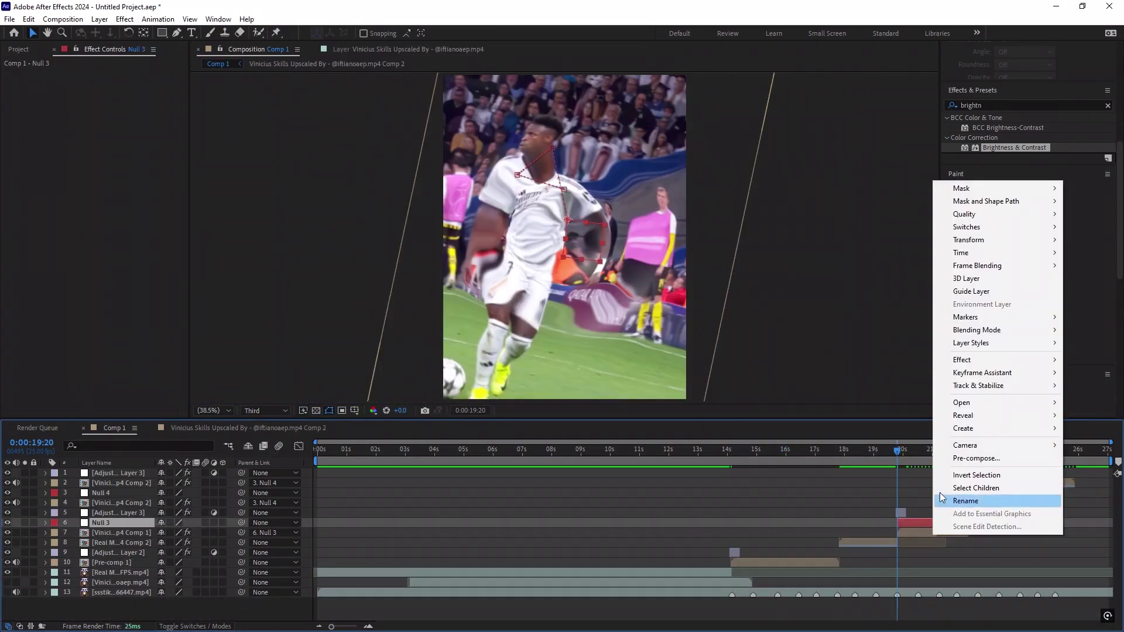
click(948, 458)
click(590, 398)
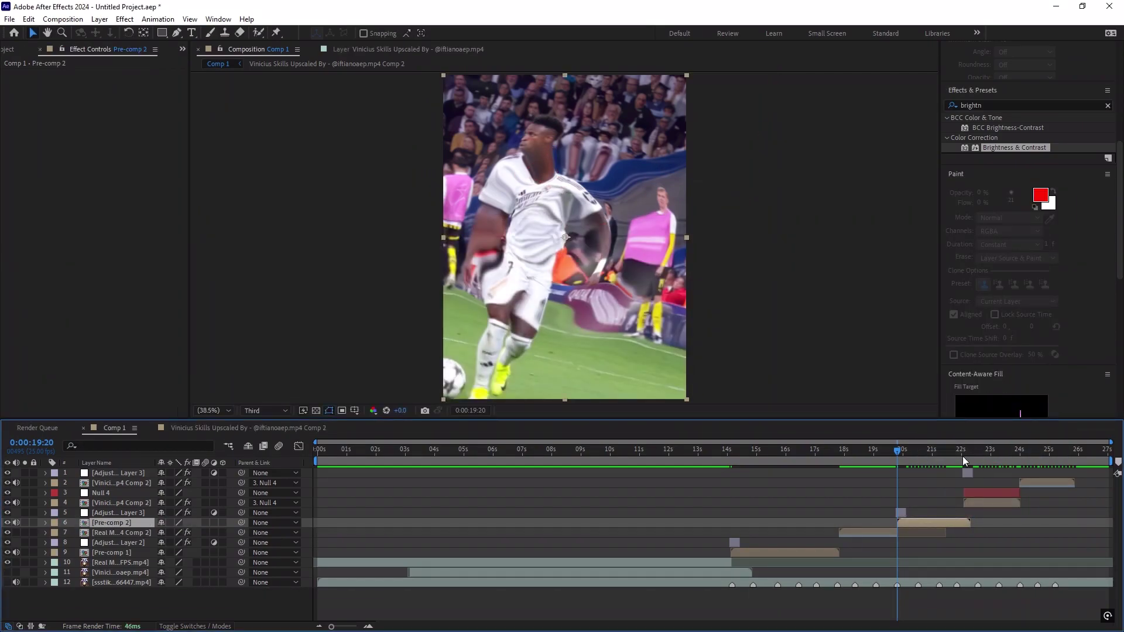
Pre-compose the lower Null 4 and its Vinicius clip at 0:00:22:02
click(962, 455)
right_click(974, 498)
click(1006, 428)
click(591, 397)
Search the effects and presets for "velo" and apply the Audz velo shake preset to Pre-comp 3 at 0:00:22:02
click(967, 105)
text(velo)
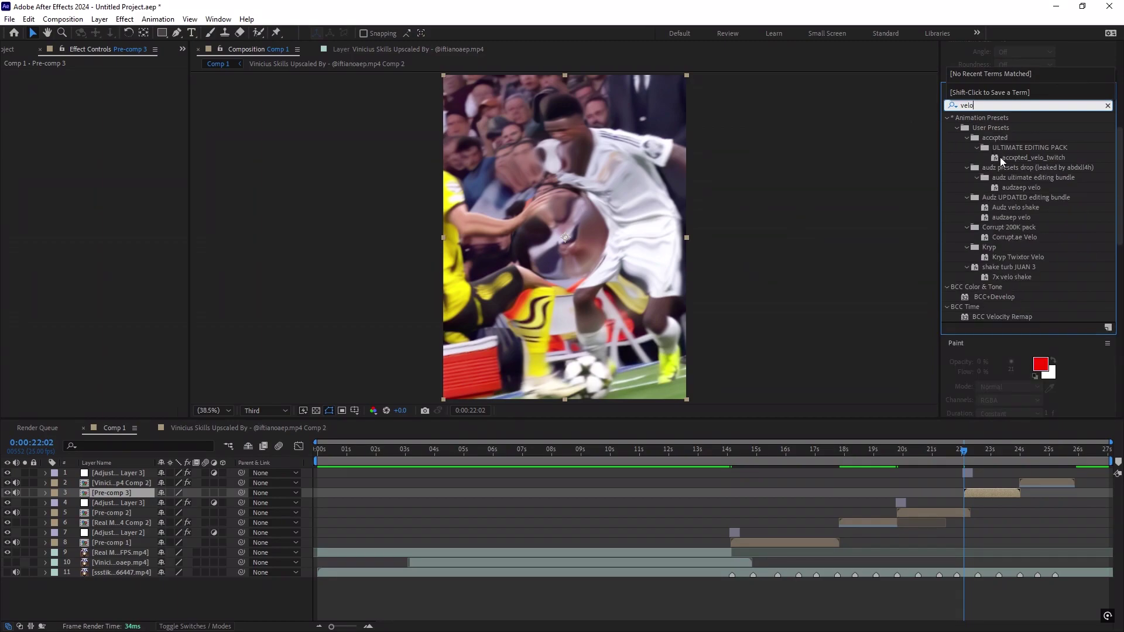
drag(1013, 276, 962, 488)
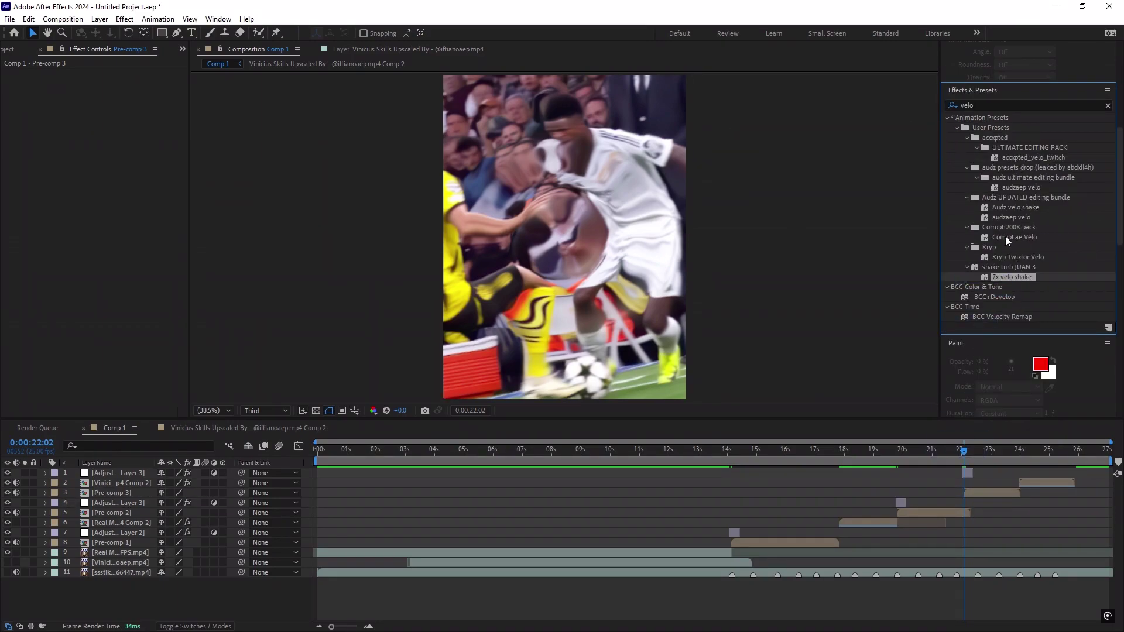
drag(1005, 237, 1002, 240)
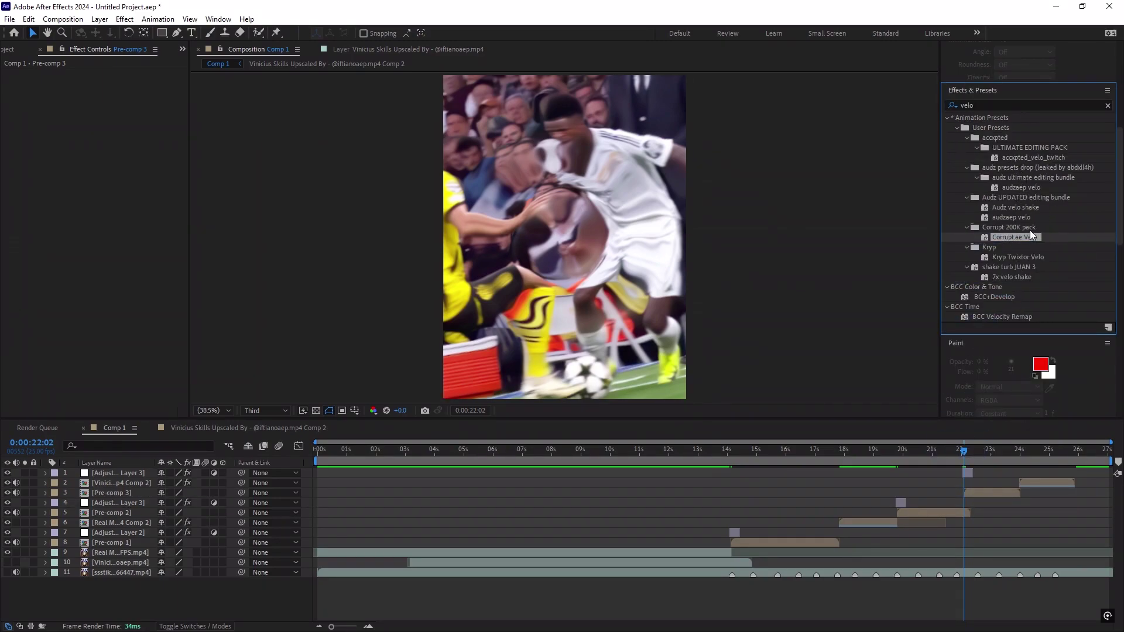
drag(1011, 207, 972, 493)
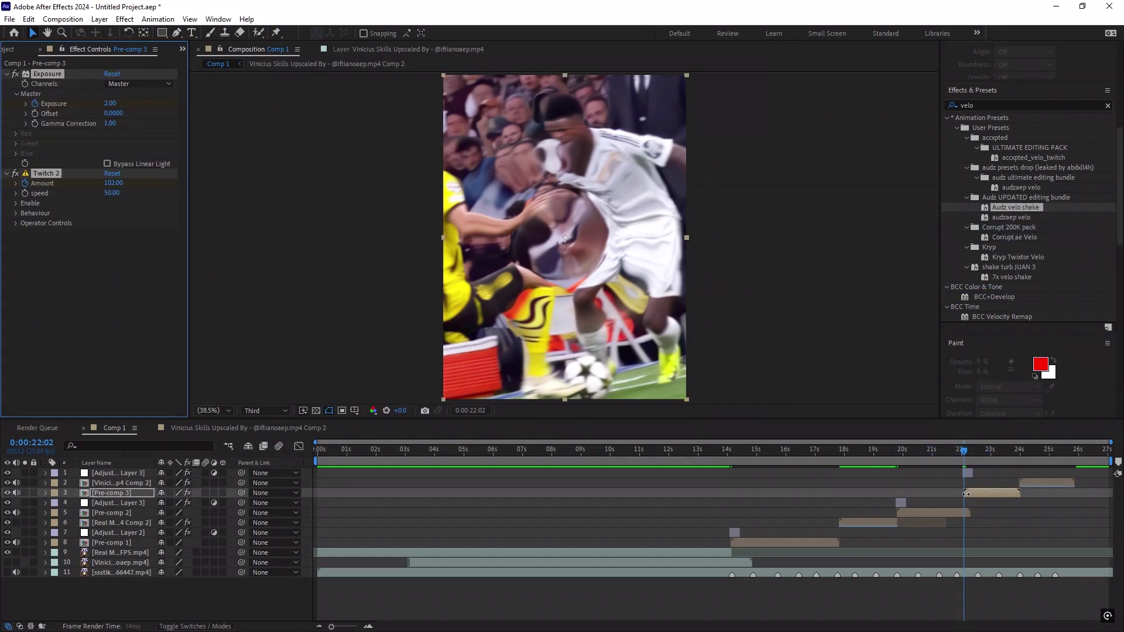
key(space)
Apply the Audz velo shake preset to Pre-comp 1 at 0:00:14:03 and preview it from 0:00:11:00
drag(964, 452, 729, 455)
key(space)
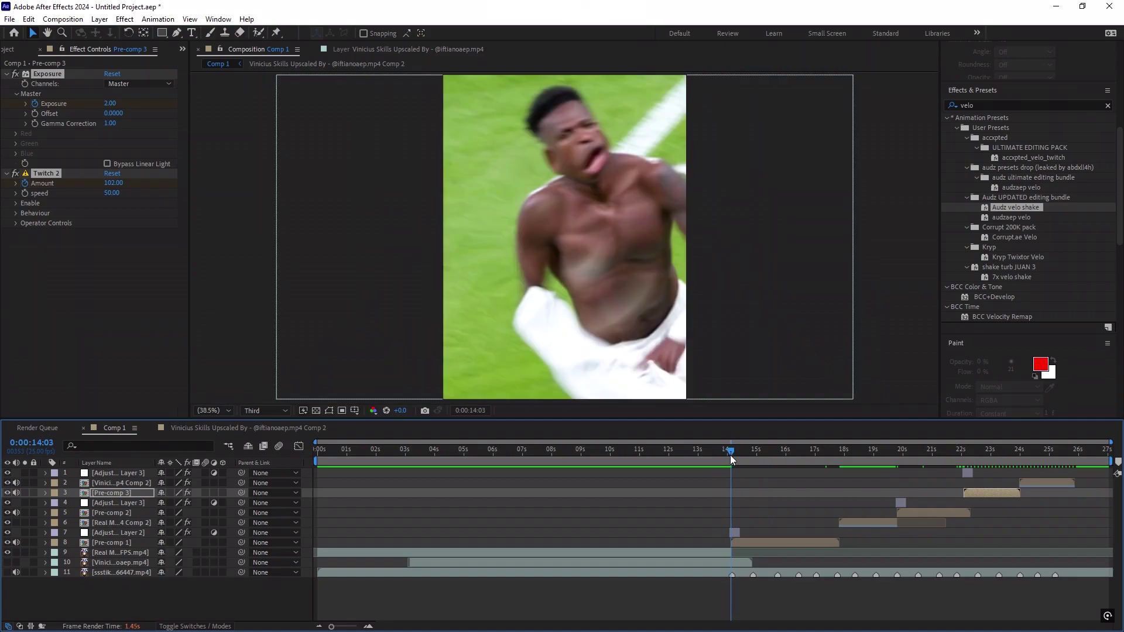
drag(1012, 209, 736, 542)
click(639, 451)
click(697, 585)
key(space)
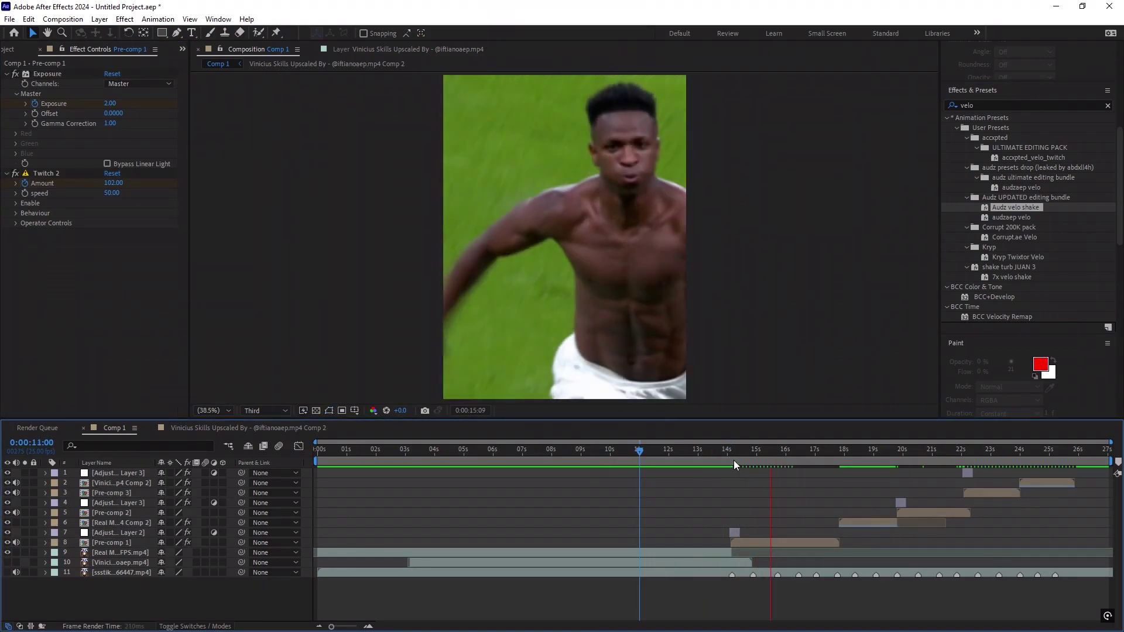
Apply the Audz velo shake preset to Pre-comp 2 at 0:00:19:20
click(732, 454)
drag(729, 453, 897, 455)
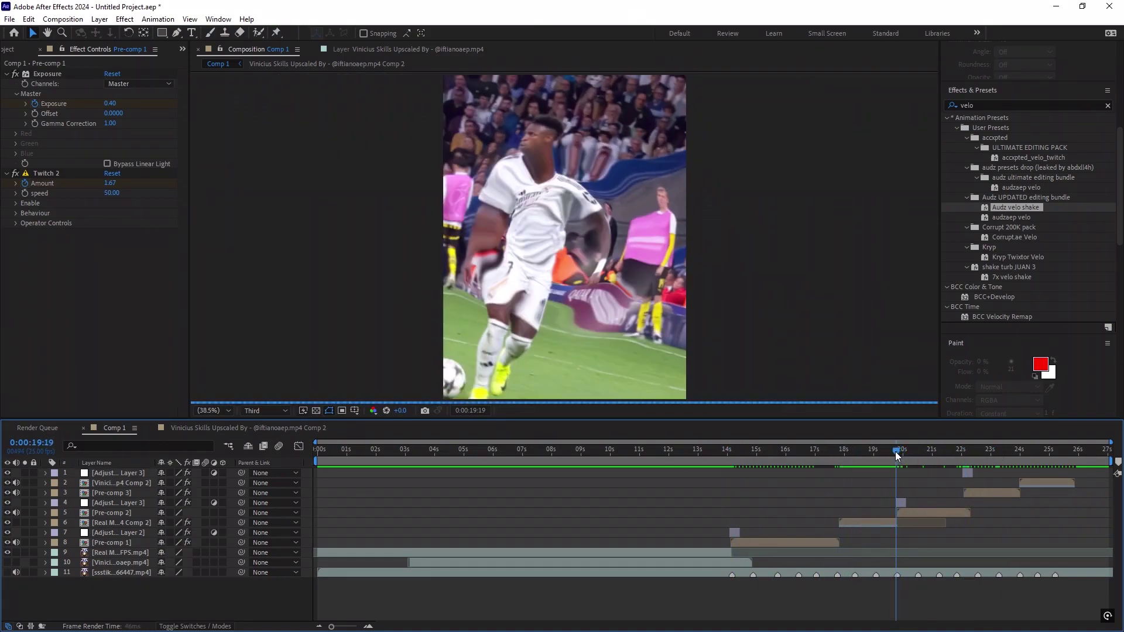
click(880, 511)
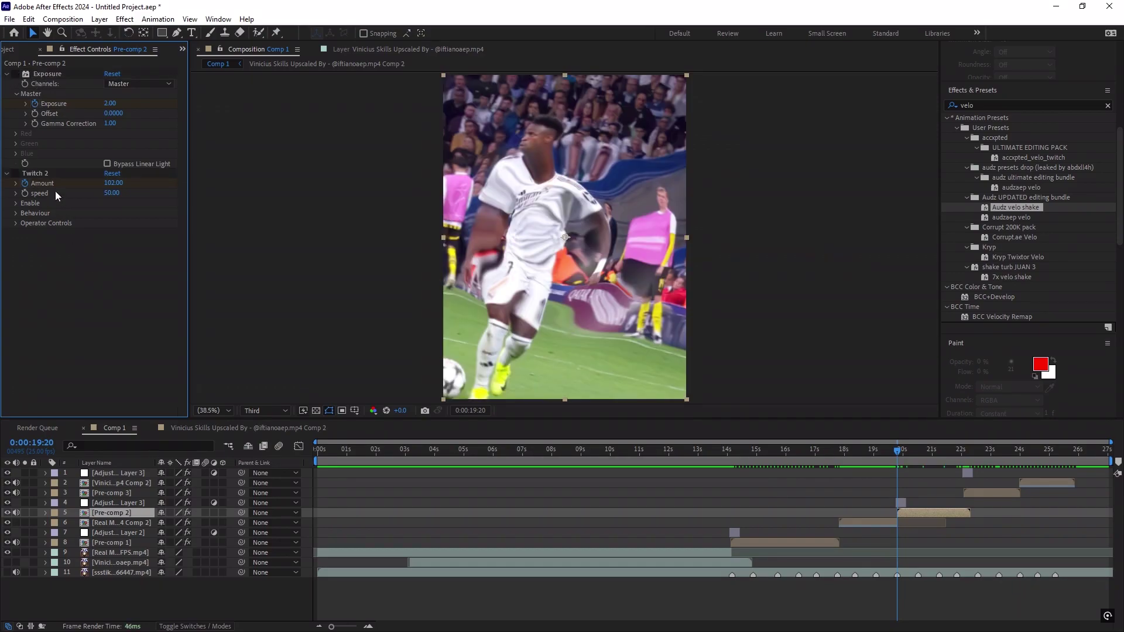
Delete the Exposure effect from Pre-comp 2, Pre-comp 1 and Pre-comp 3, keeping Twitch 2
click(57, 74)
key(Delete)
click(760, 541)
click(45, 73)
key(Delete)
click(972, 492)
click(49, 74)
key(Delete)
Play back the edit from 0:00:04:07 to review it
click(701, 587)
drag(880, 454, 442, 446)
key(space)
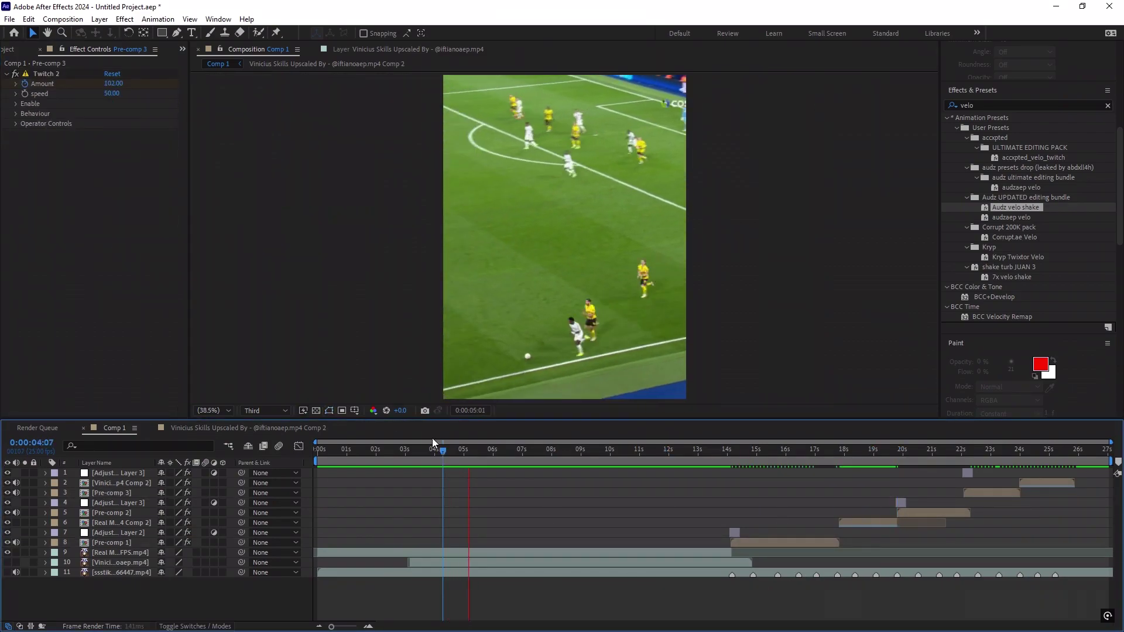